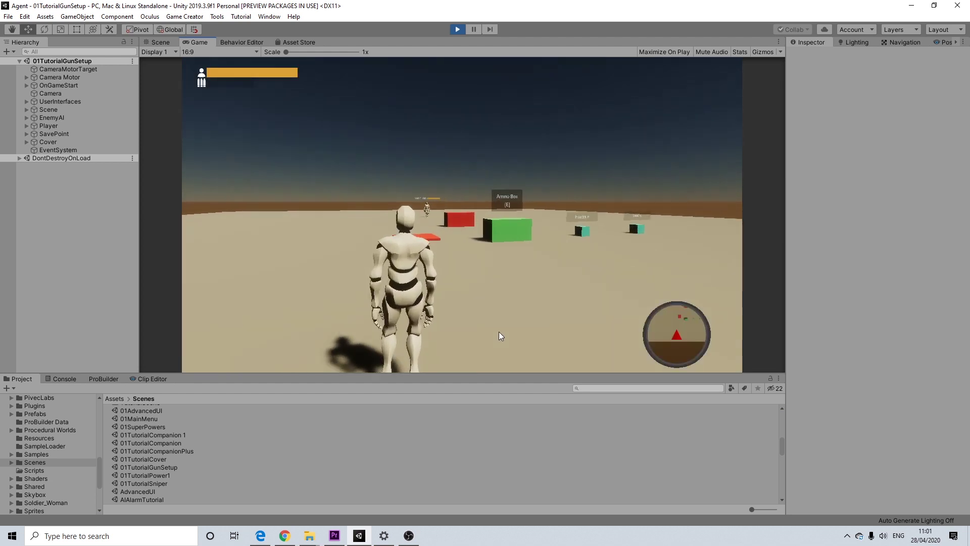
Playtest the scene by running over the Handgun pickup and collecting bullets from the Ammo Box.
key(w)
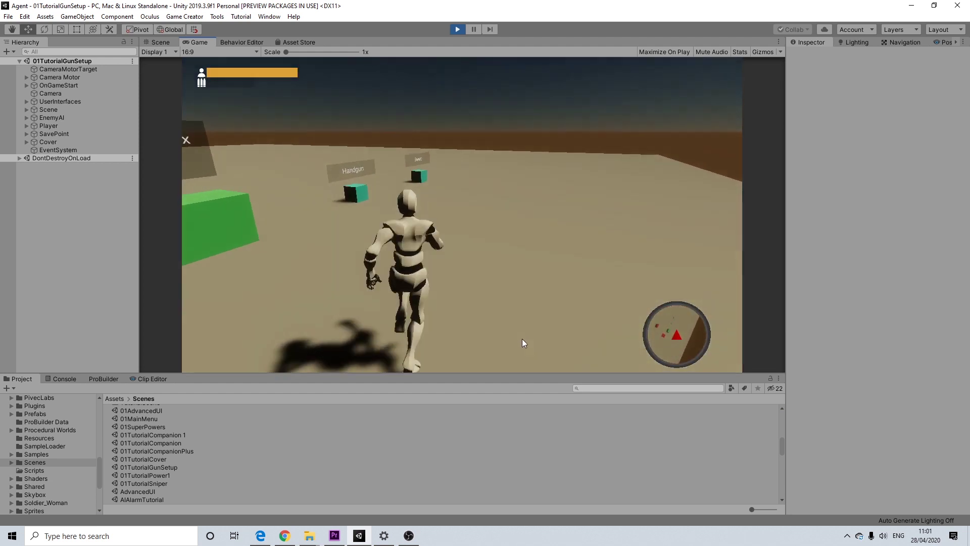
key(w)
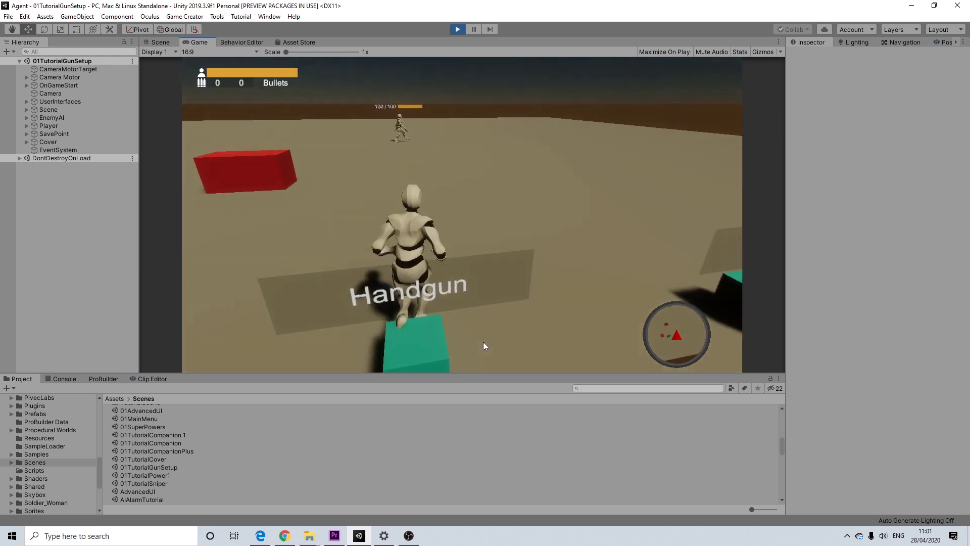
key(w)
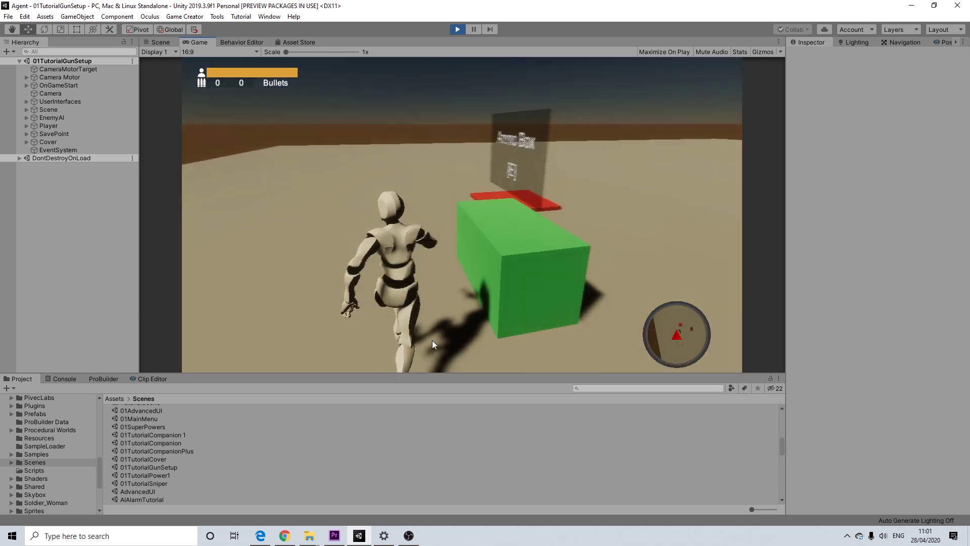
key(e)
key(w)
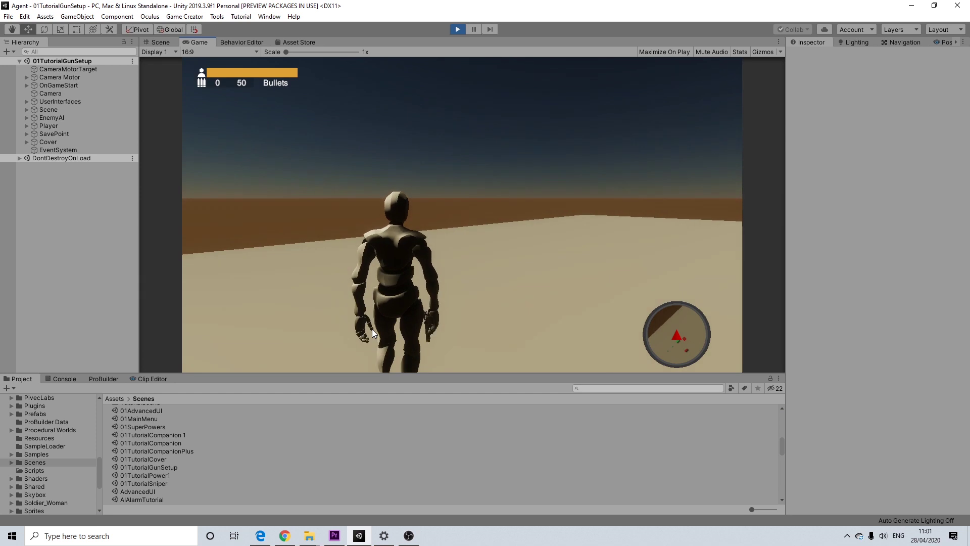
Reload the handgun and fire a series of shots in the running game.
key(r)
click(462, 215)
click(462, 215)
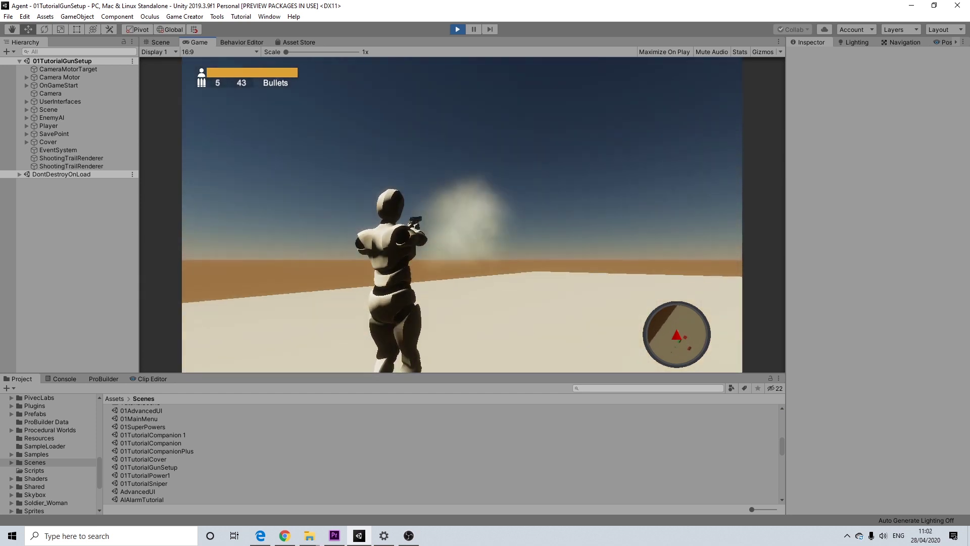
click(462, 214)
click(462, 215)
click(461, 215)
click(461, 215)
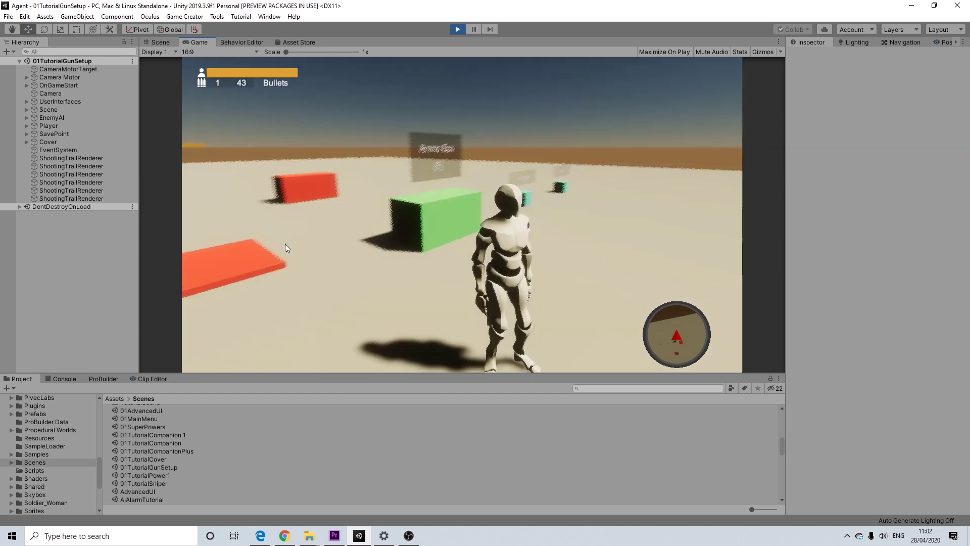
Reload the handgun again and run the character to the Sword pickup to collect it.
key(w)
key(r)
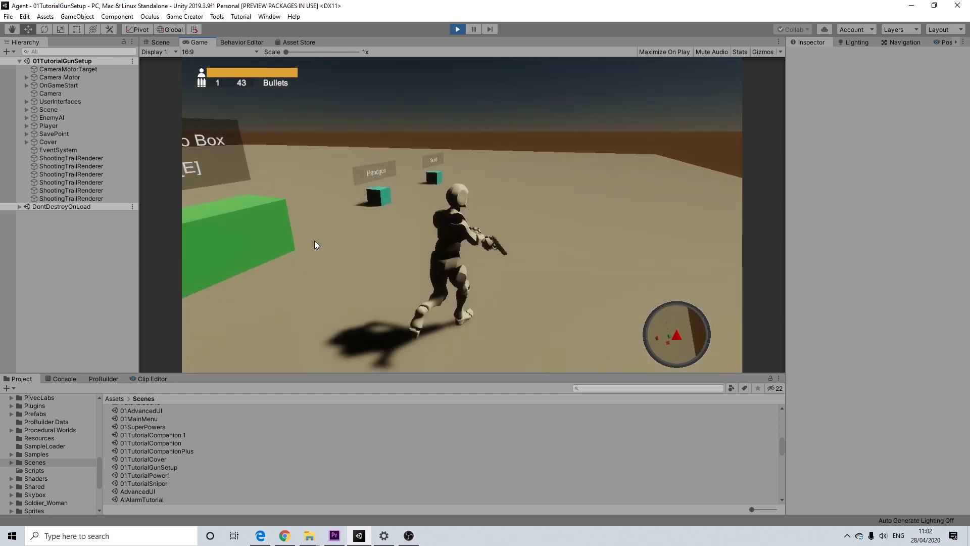
key(w)
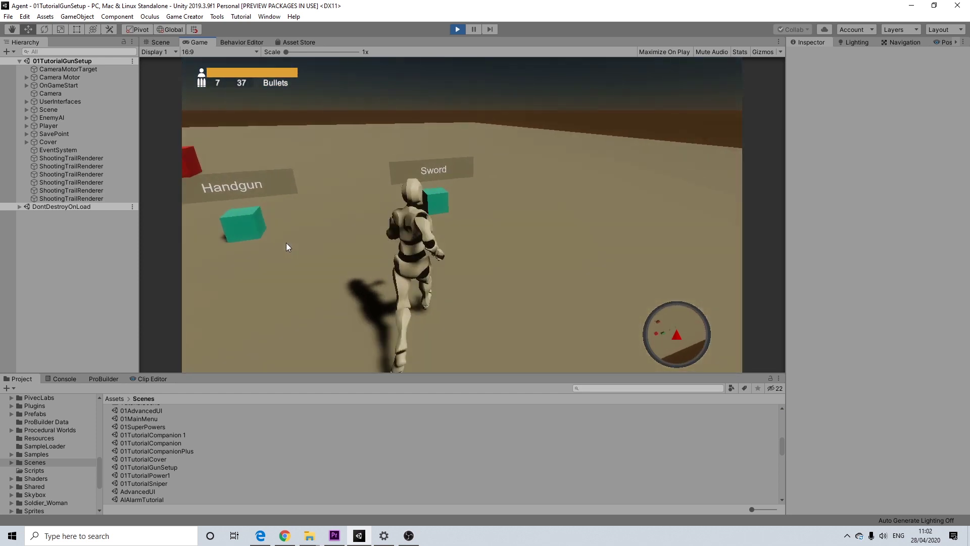
key(w)
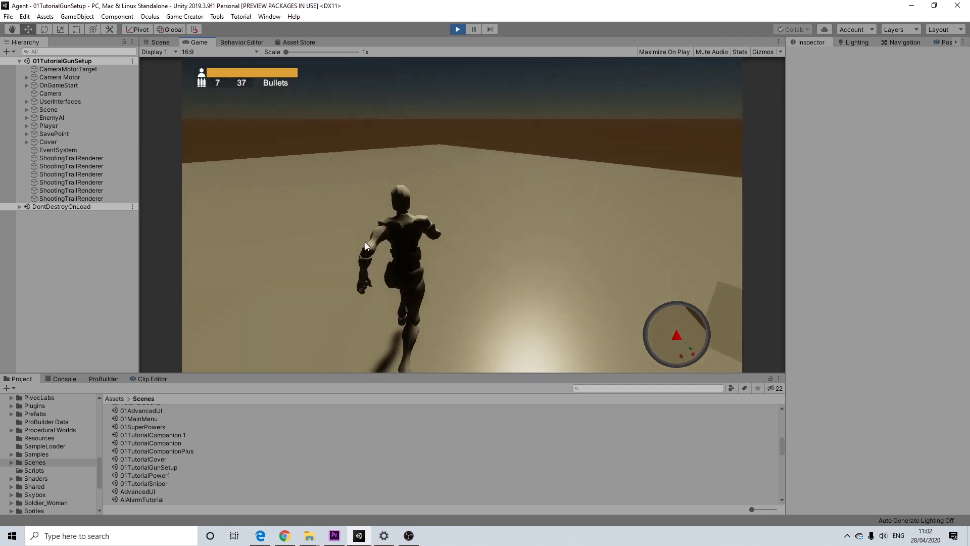
key(w)
Test the sword by performing several attacks while moving around the playing field.
click(405, 242)
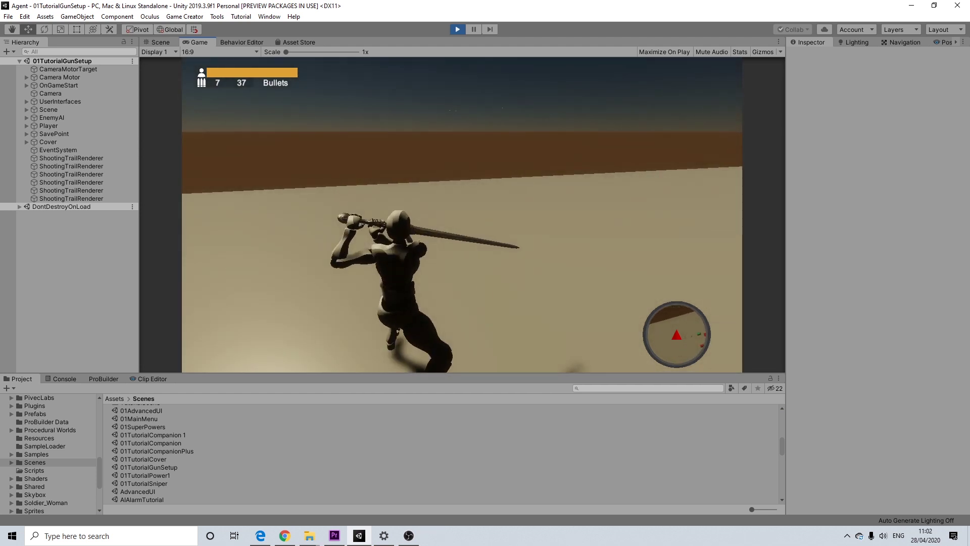
click(462, 215)
click(462, 214)
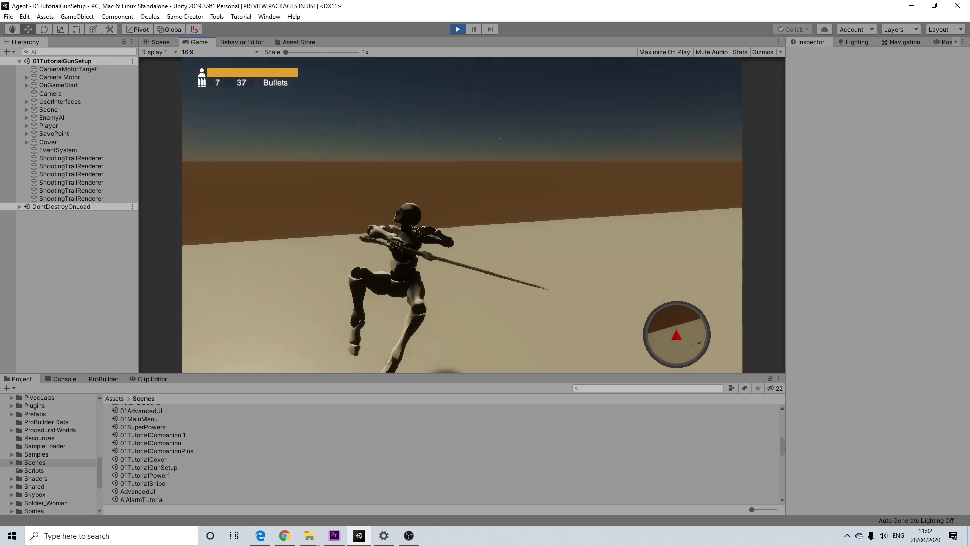
click(470, 215)
key(w)
click(486, 214)
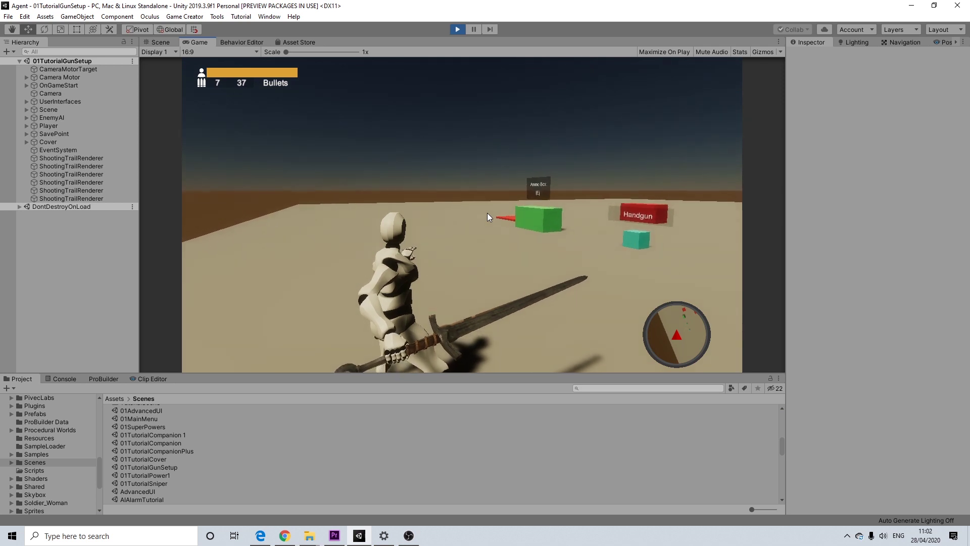
Switch from the sword to the handgun and fire two shots.
key(1)
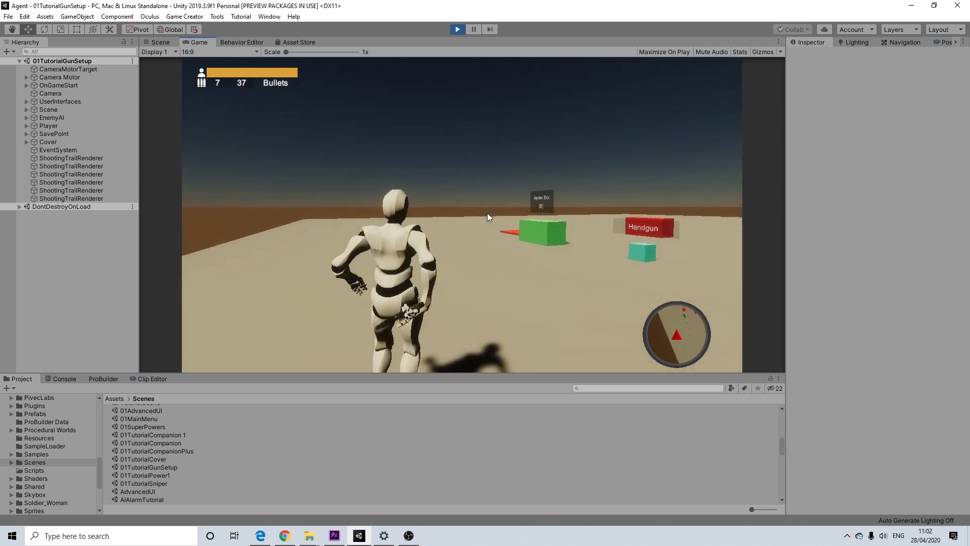
click(475, 213)
click(462, 214)
Switch back to the sword and test its attacks and the remaining weapon actions in the running game.
key(2)
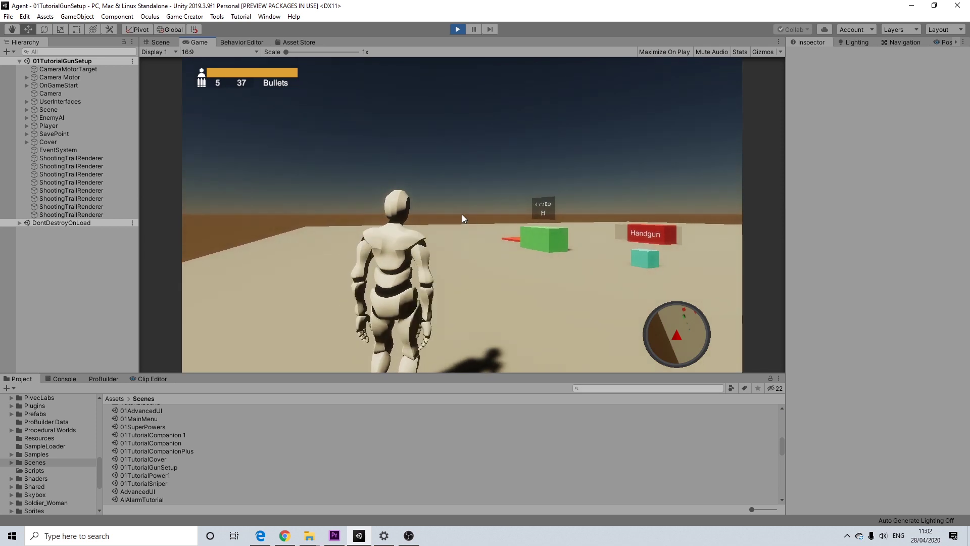
click(462, 214)
click(462, 214)
click(462, 214)
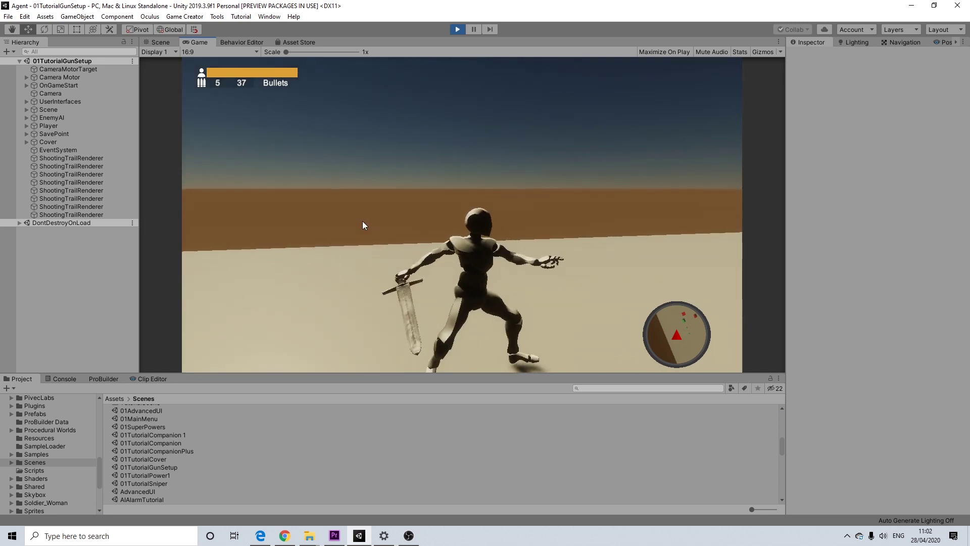
key(3)
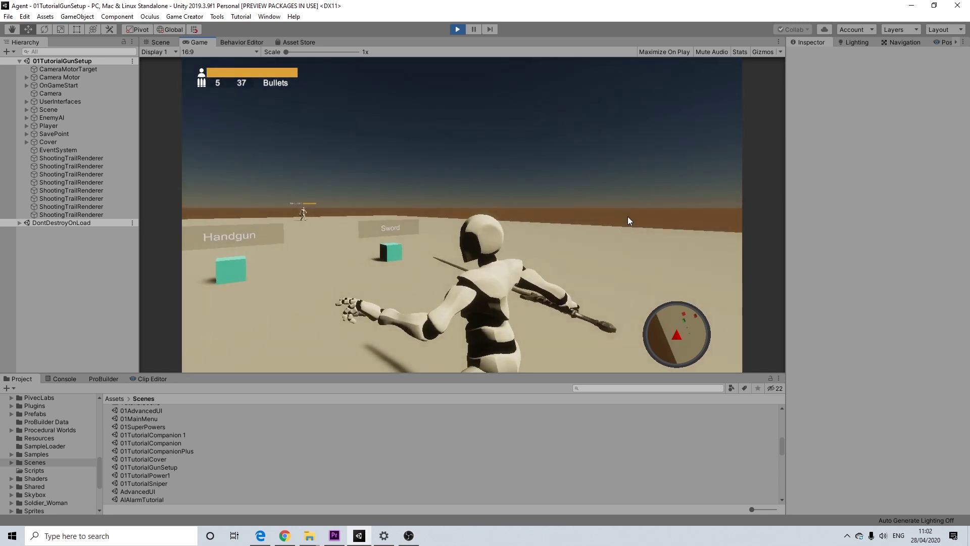
key(4)
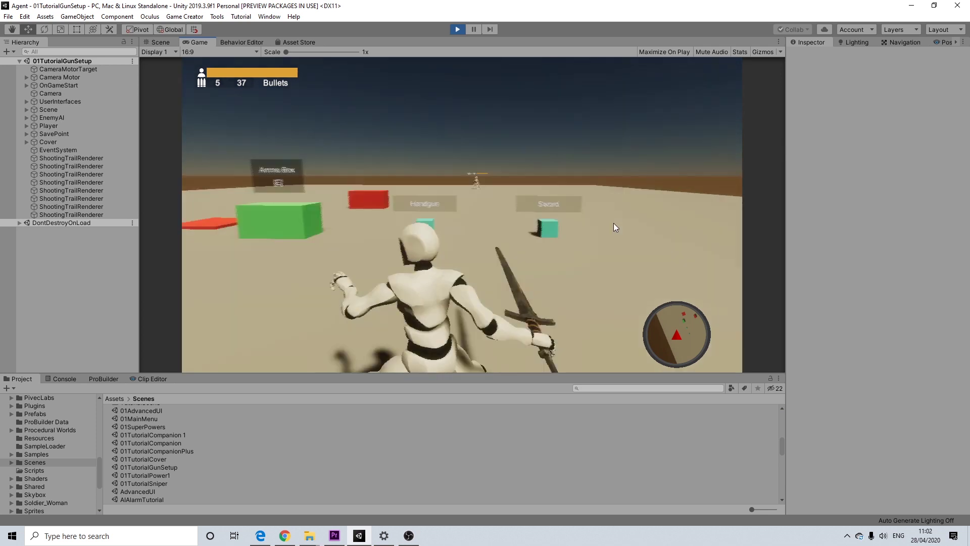
key(3)
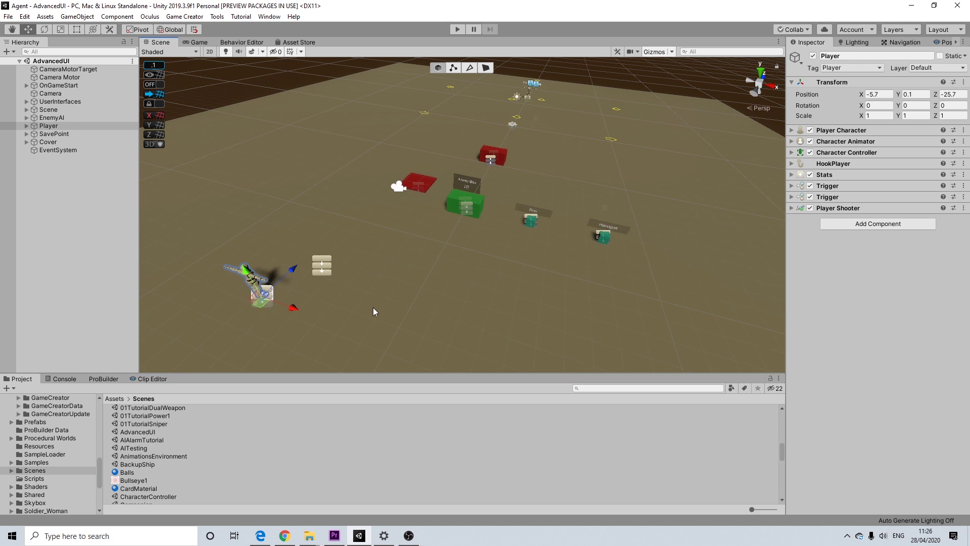
mouse_move(334, 295)
middle_down()
mouse_move(379, 286)
mouse_move(353, 270)
mouse_move(335, 299)
middle_up()
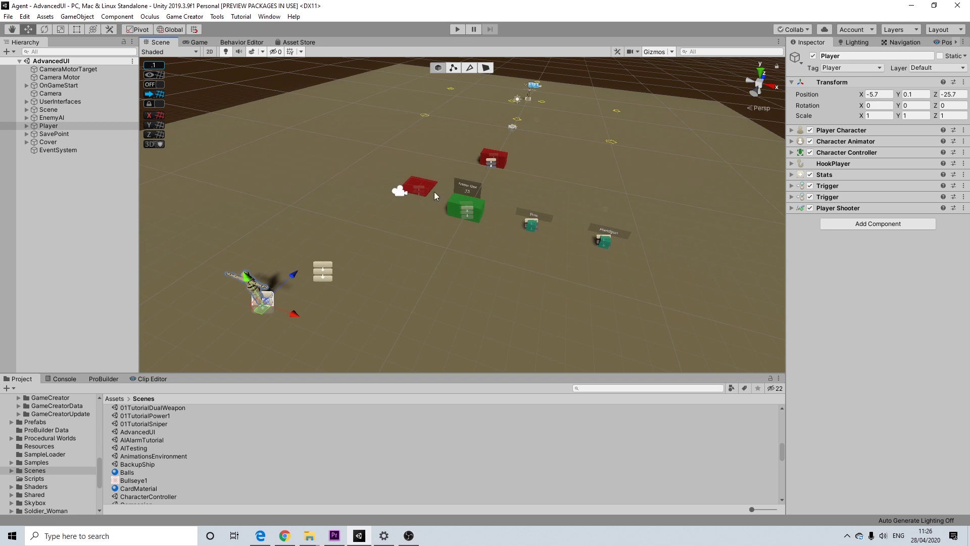
middle_drag(461, 277, 481, 262)
scroll(473, 257, up, 3)
middle_drag(541, 233, 524, 241)
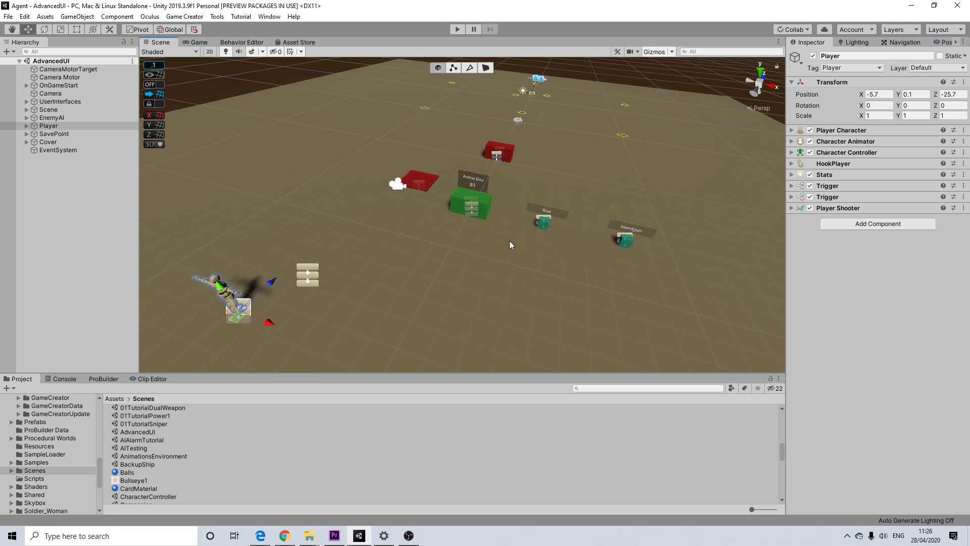
mouse_move(380, 271)
middle_down()
mouse_move(389, 280)
mouse_move(385, 268)
middle_up()
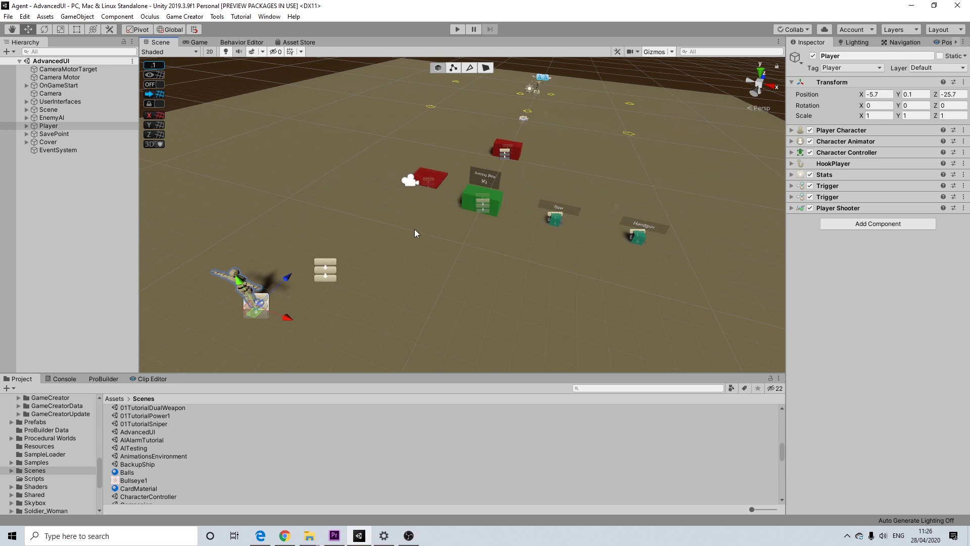
middle_drag(382, 282, 384, 267)
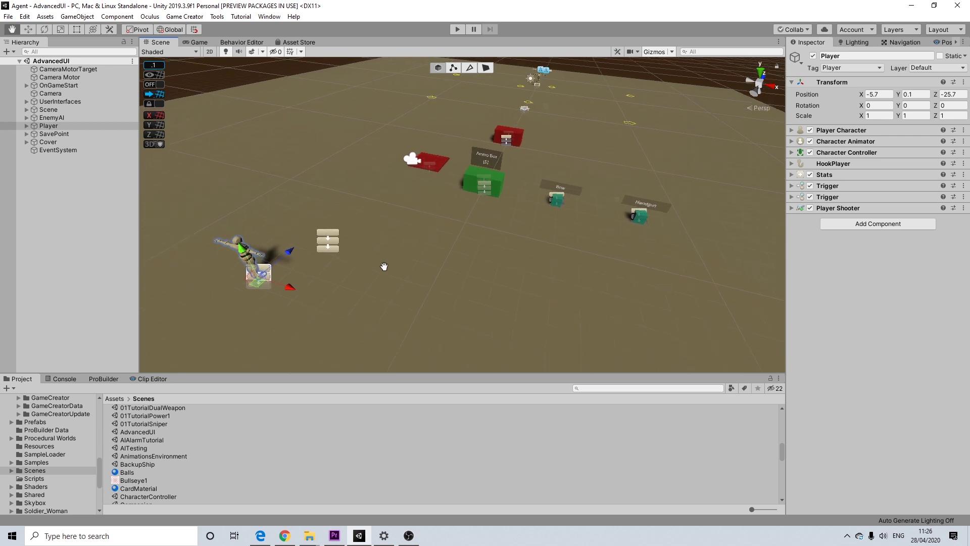
Duplicate the AdvancedUI scene in the Scenes folder and rename the copy as 01DualWeapon.
click(148, 433)
key(ctrl+d)
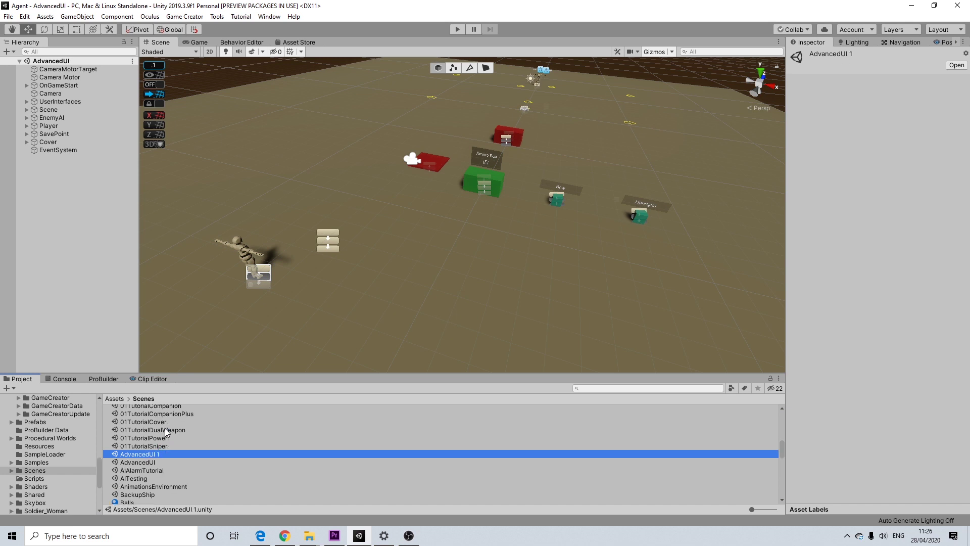
right_click(150, 455)
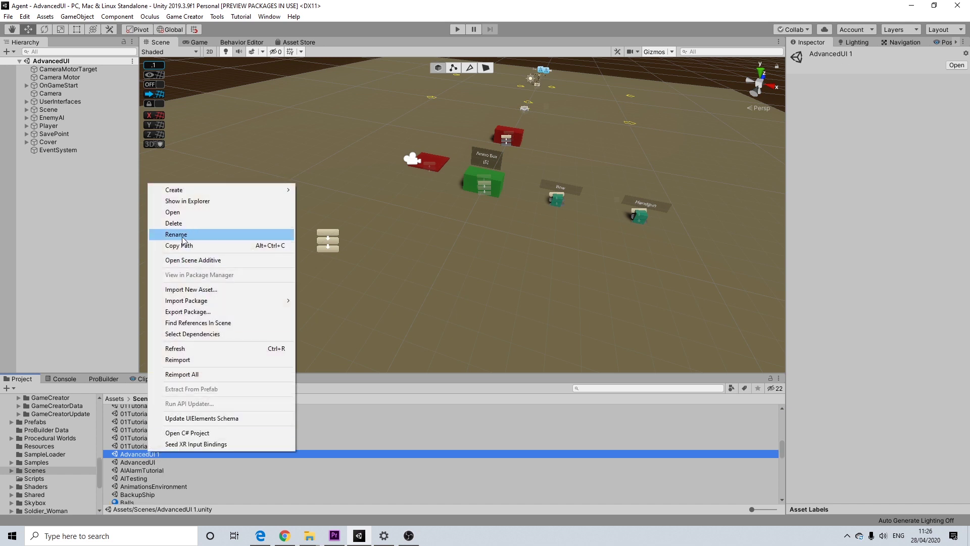
click(167, 234)
text(01DualWeapon)
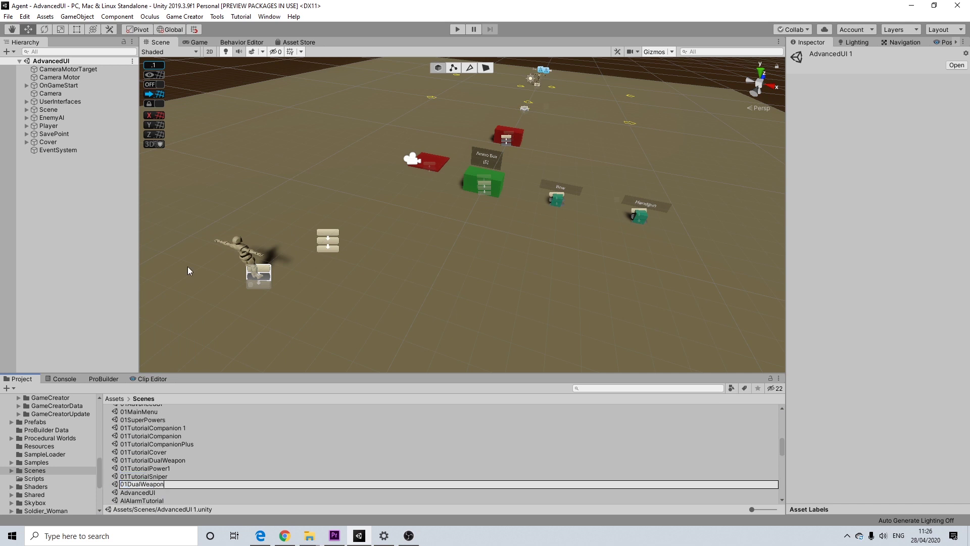
key(Return)
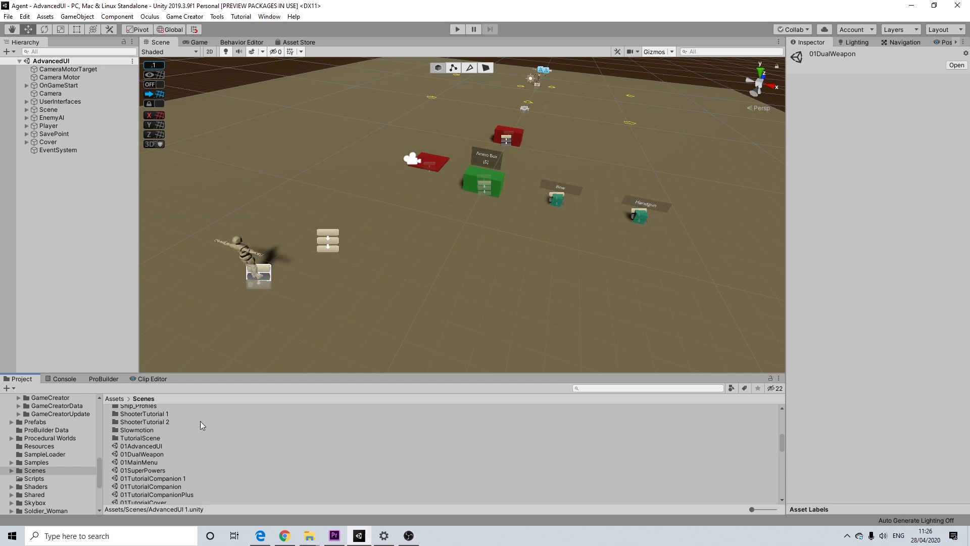
Open the 01DualWeapon scene and select its Player object.
double_click(142, 455)
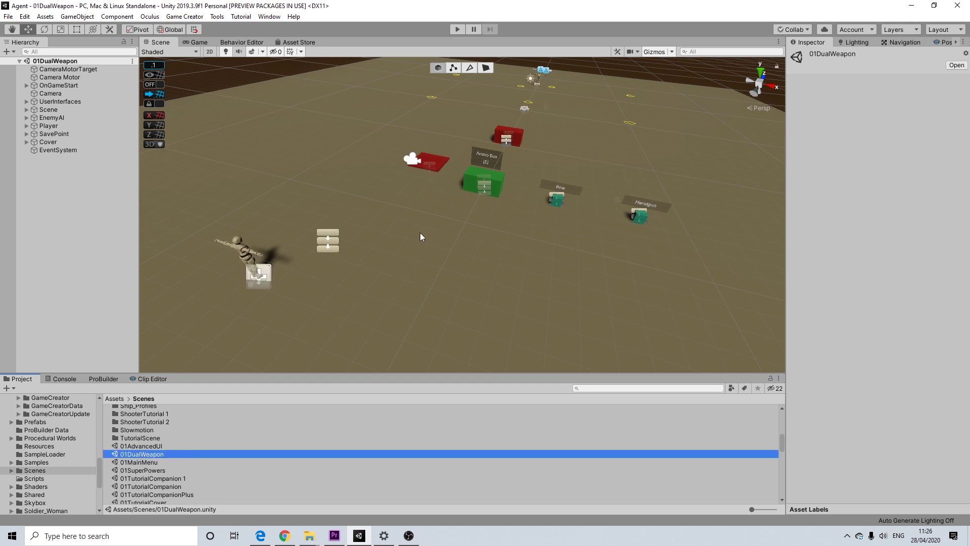
scroll(420, 234, down, 4)
scroll(421, 233, up, 4)
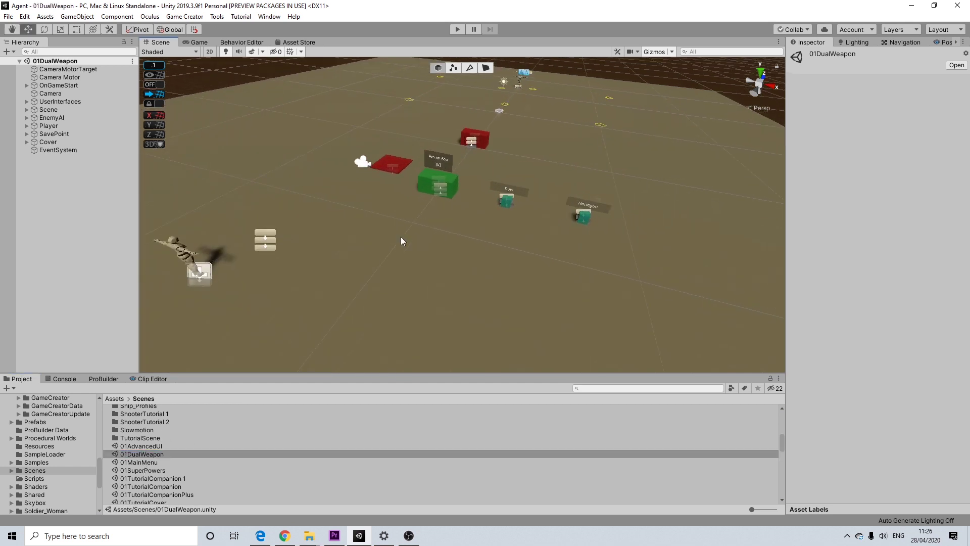
scroll(401, 241, up, 1)
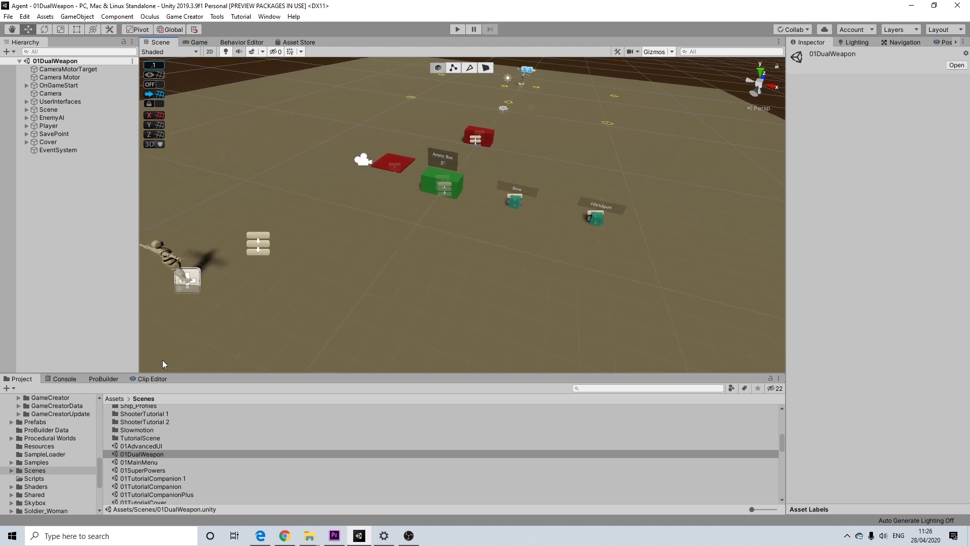
click(41, 126)
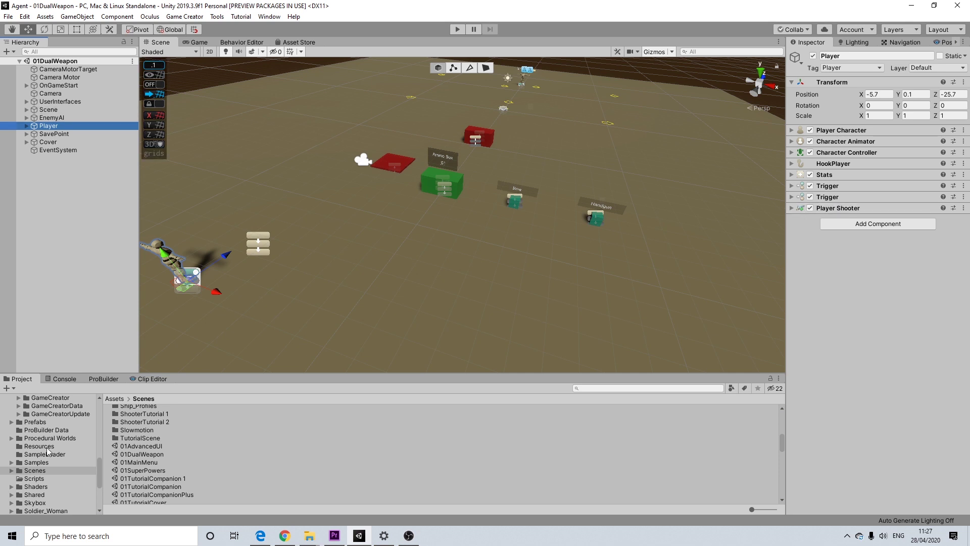
Open the Example scene from the MeleeExamples folder of the GameCreator plugin.
scroll(40, 480, up, 3)
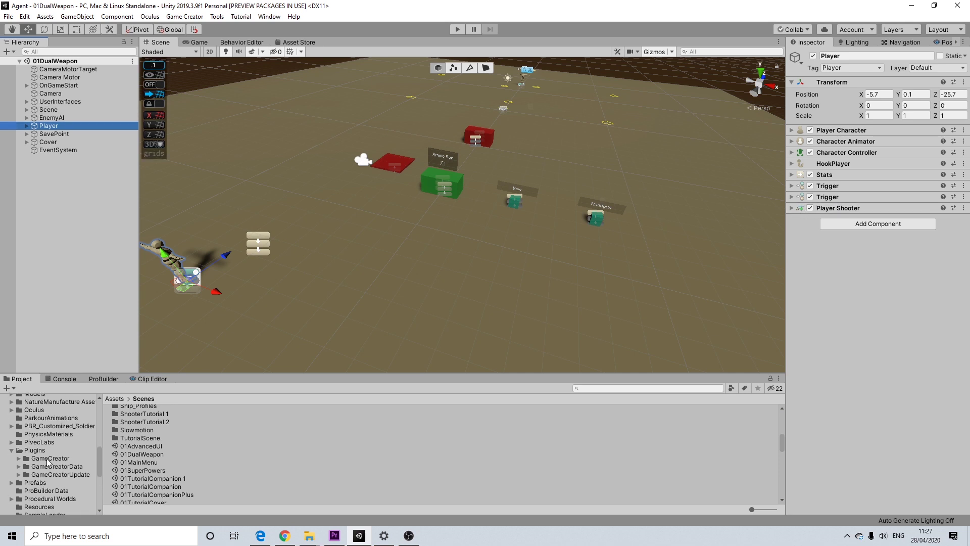
click(49, 460)
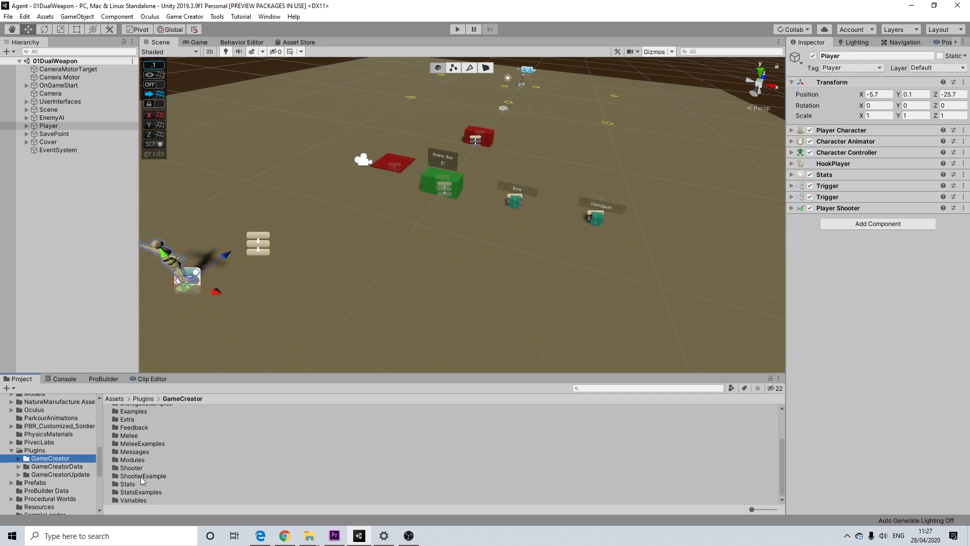
double_click(145, 443)
double_click(130, 417)
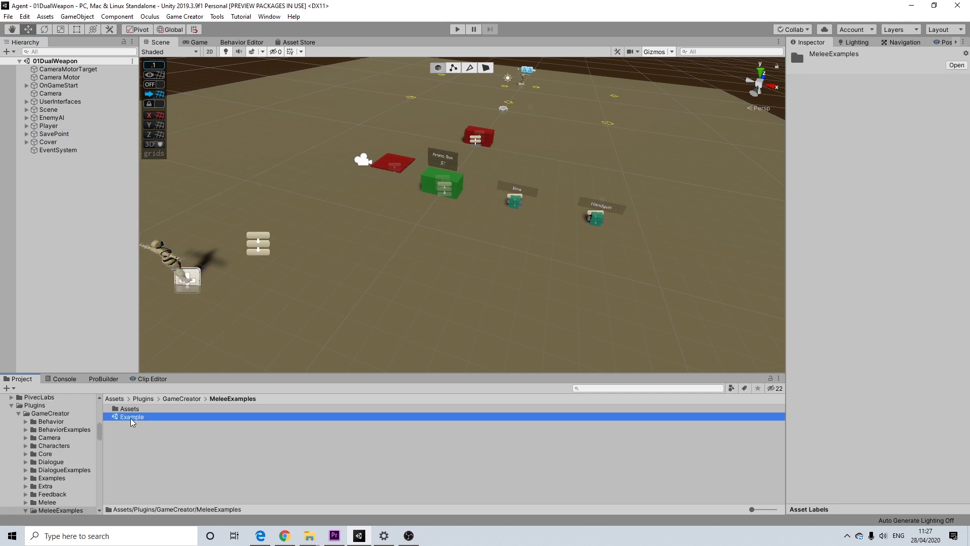
Copy the Player_Interactions object of the melee Example scene.
click(57, 109)
right_click(57, 108)
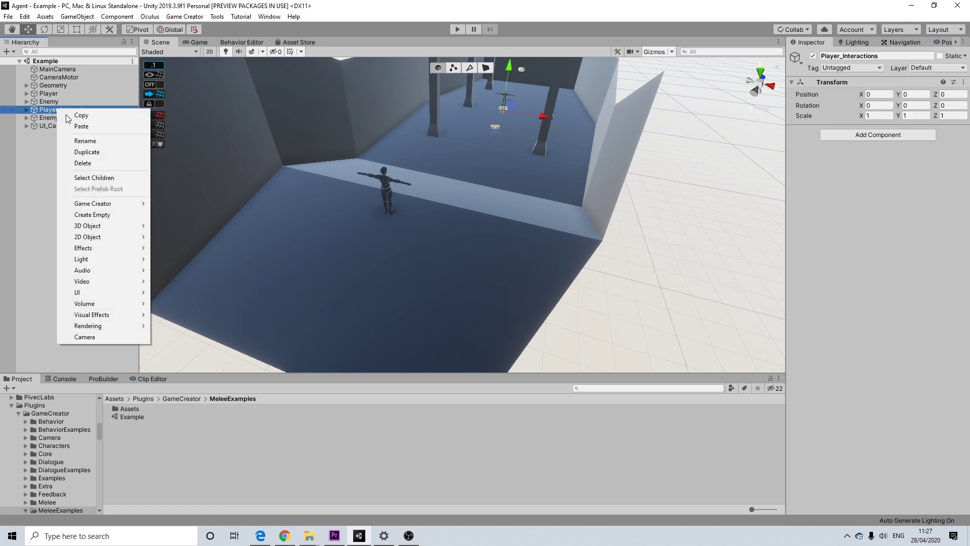
click(85, 116)
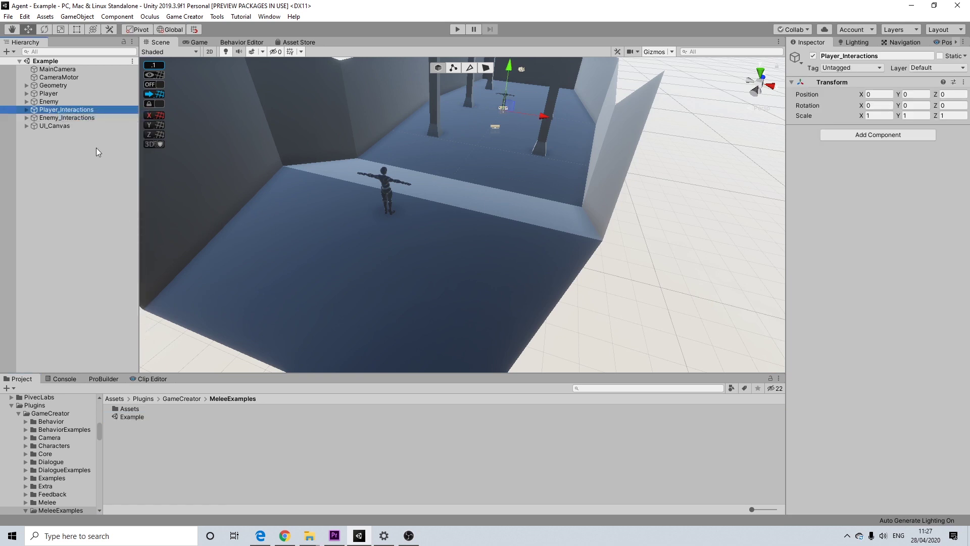
Reopen the 01DualWeapon scene from the project's Scenes folder.
click(11, 405)
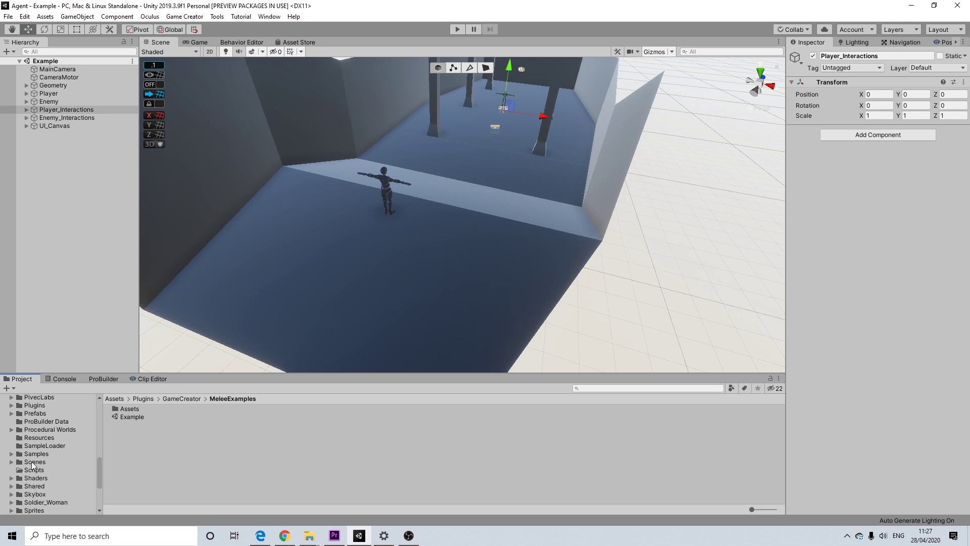
click(32, 462)
scroll(145, 447, down, 10)
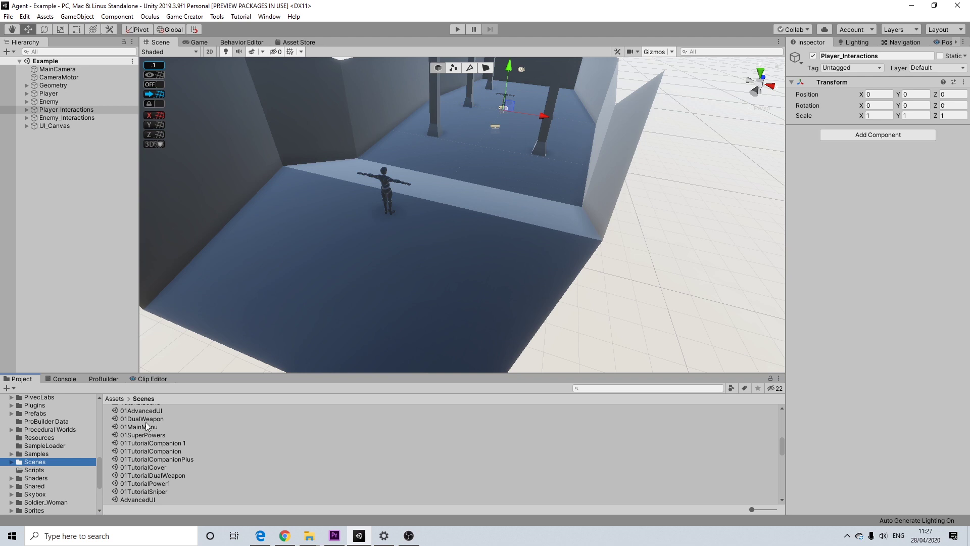
double_click(145, 419)
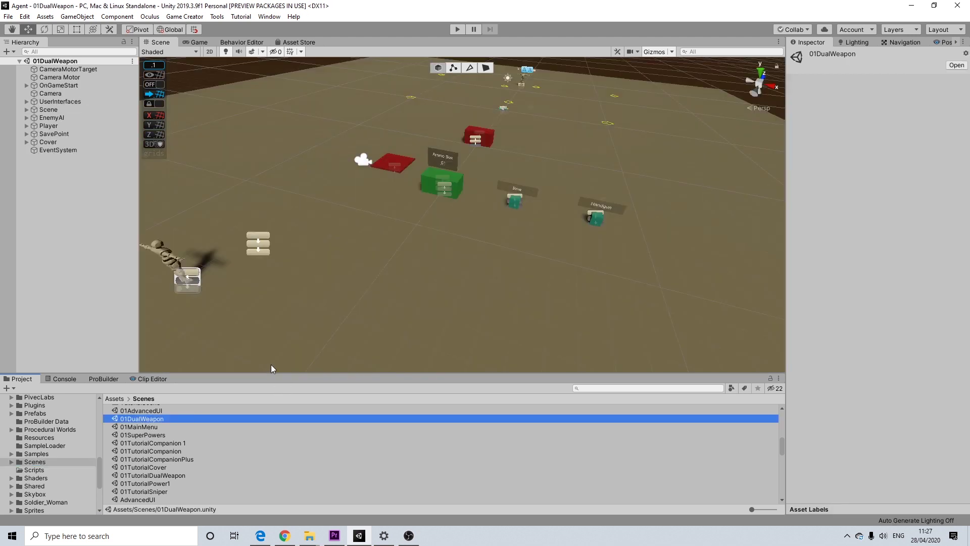
Paste the copied Player_Interactions object into the scene and make it a child of Player.
right_click(50, 187)
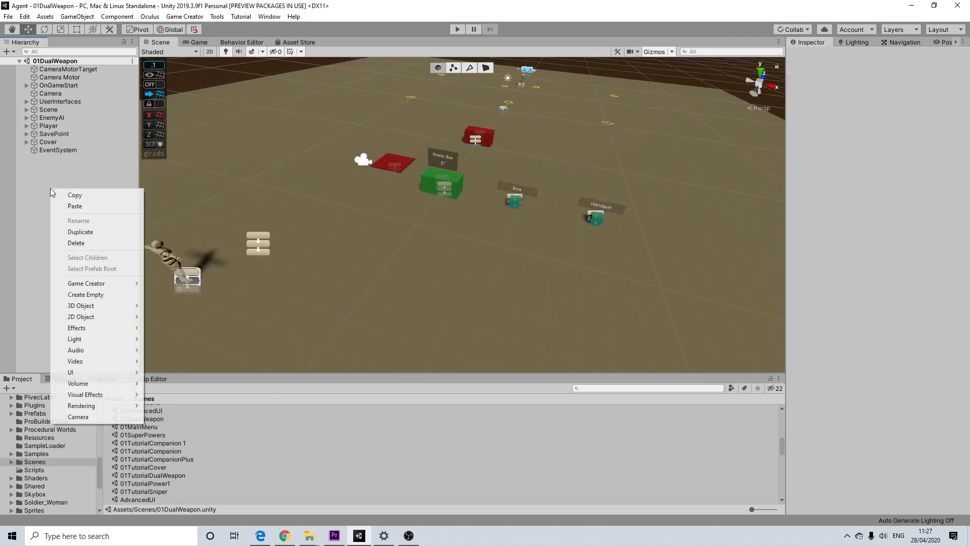
click(78, 206)
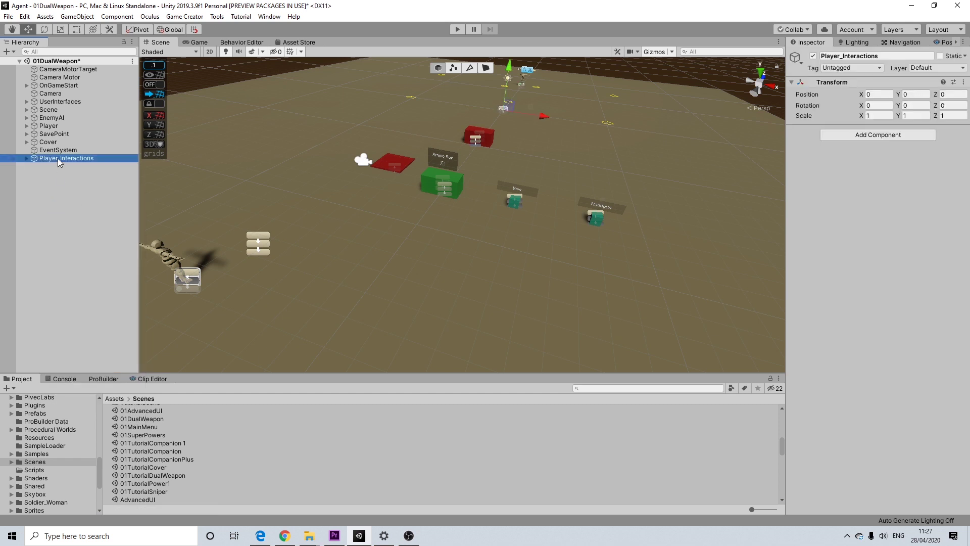
drag(58, 161, 50, 126)
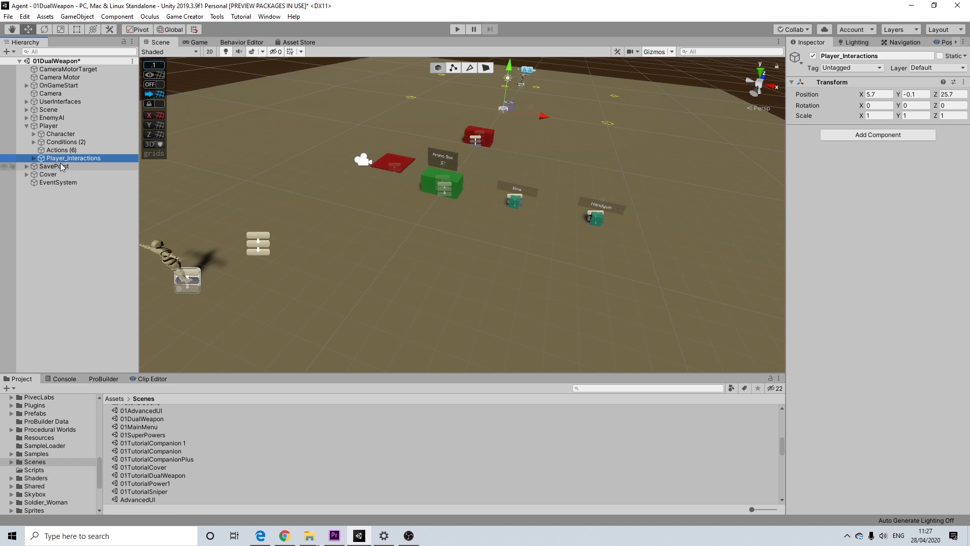
Delete Trigger_Unsheathe and Trigger_Pause from the Player_Interactions object.
click(34, 159)
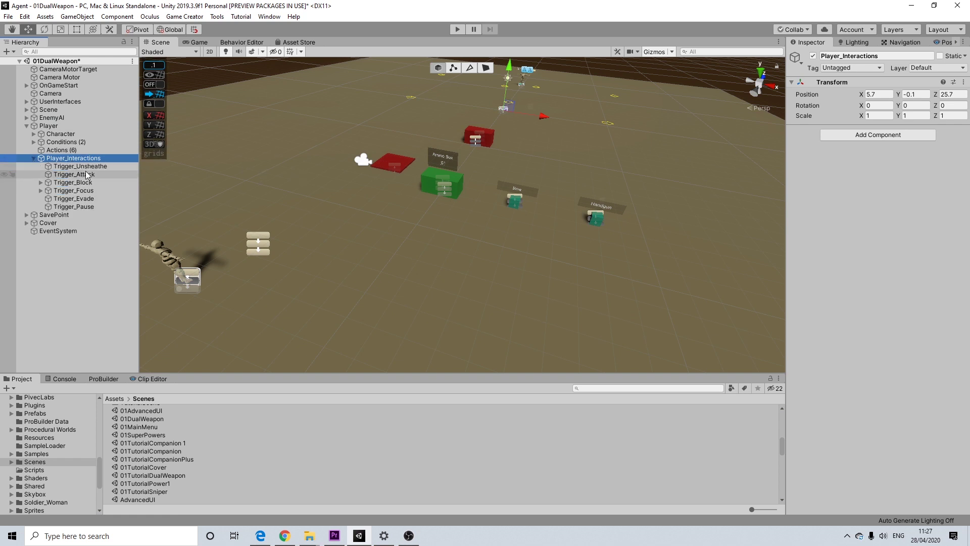
click(84, 166)
ctrl+click(83, 207)
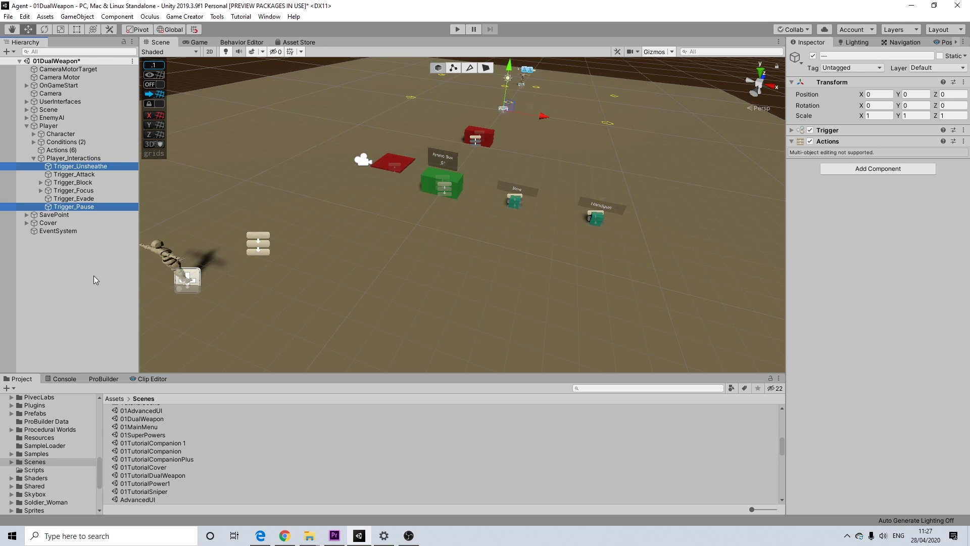
key(Delete)
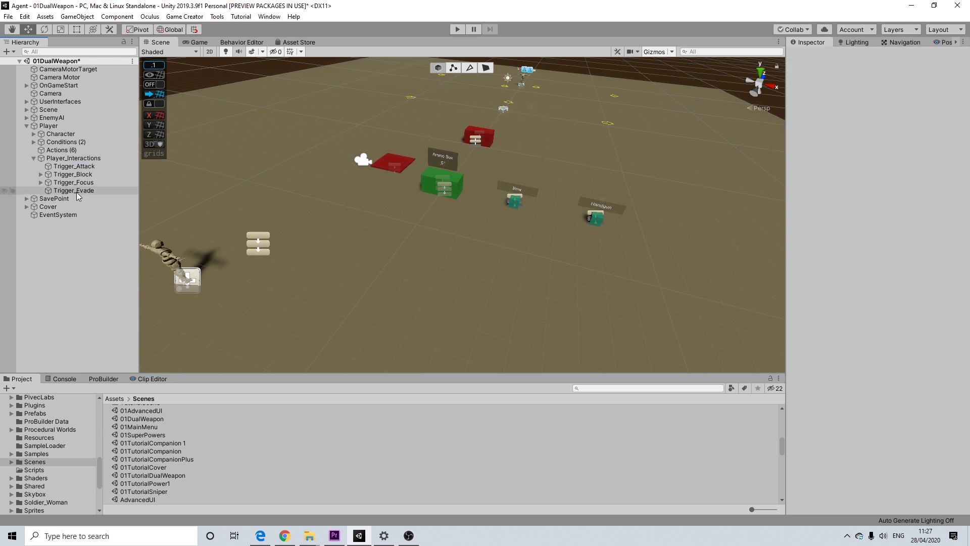
click(59, 158)
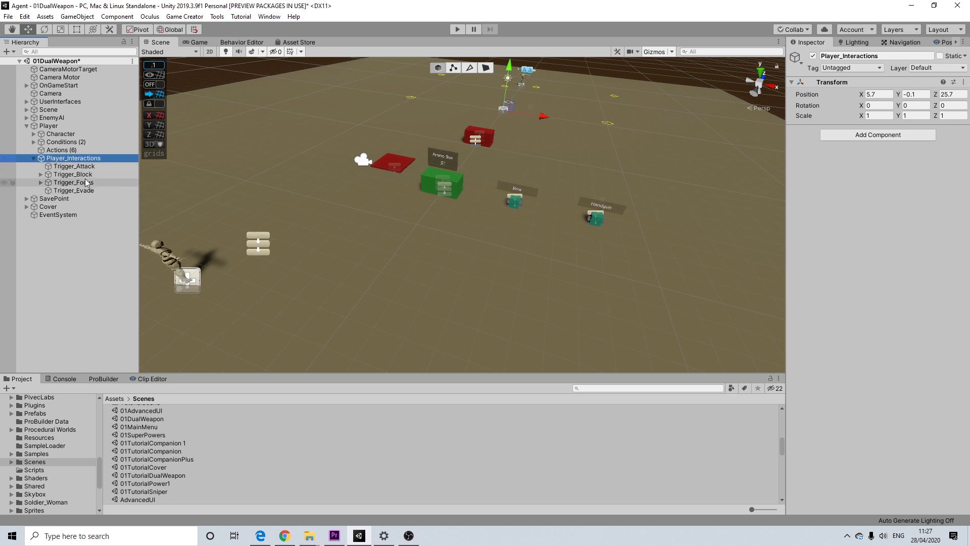
click(33, 158)
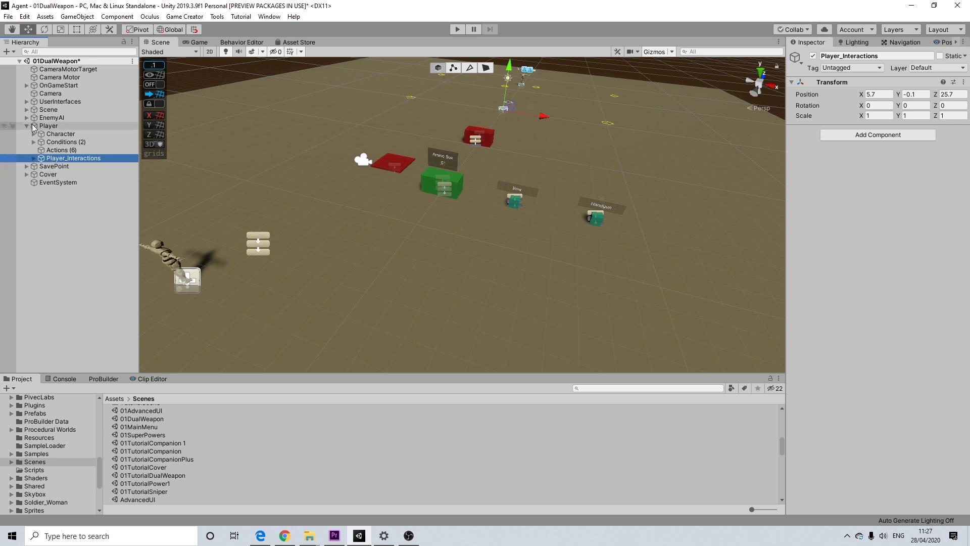
Remove the Player Shooter component from the Player object.
click(54, 127)
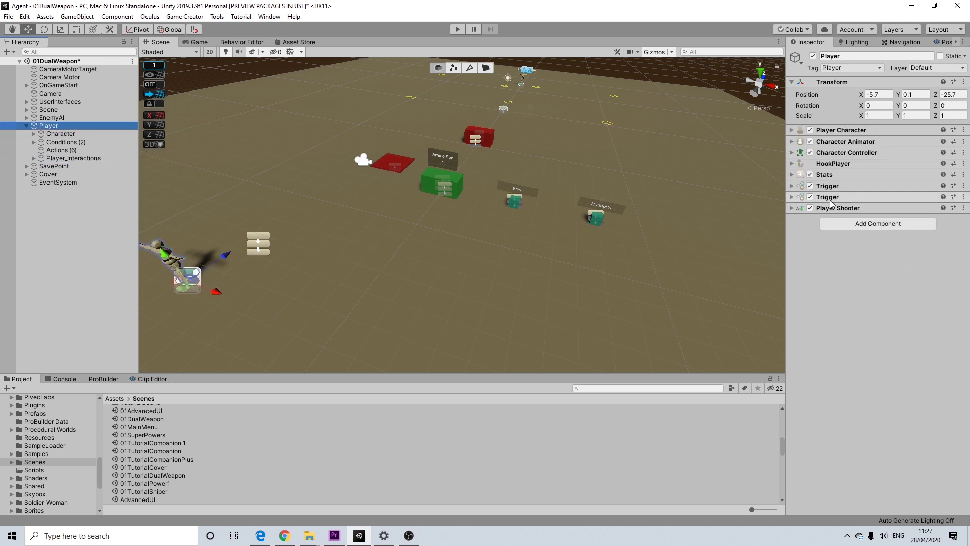
right_click(859, 208)
click(884, 232)
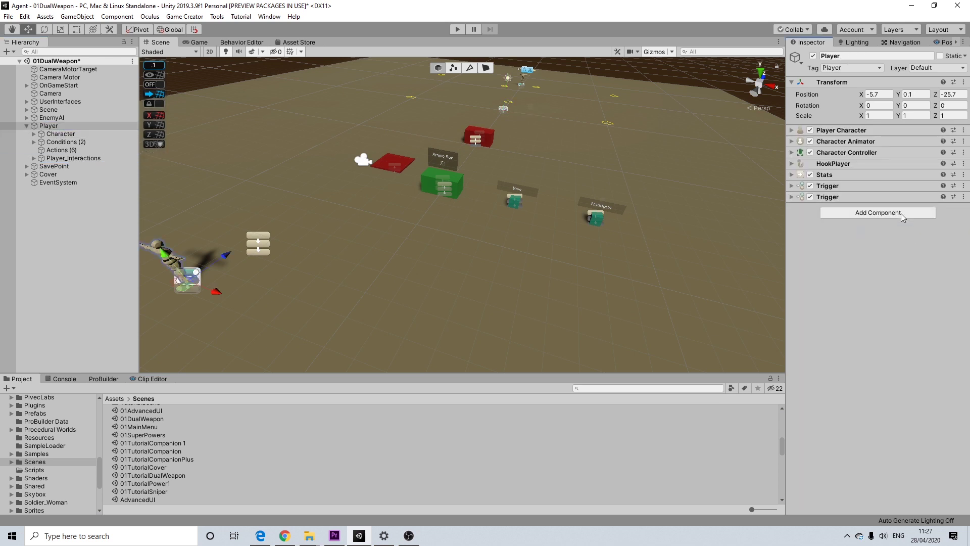
Add the Character Melee and Character Shooter components to the Player object.
click(893, 215)
text(chara)
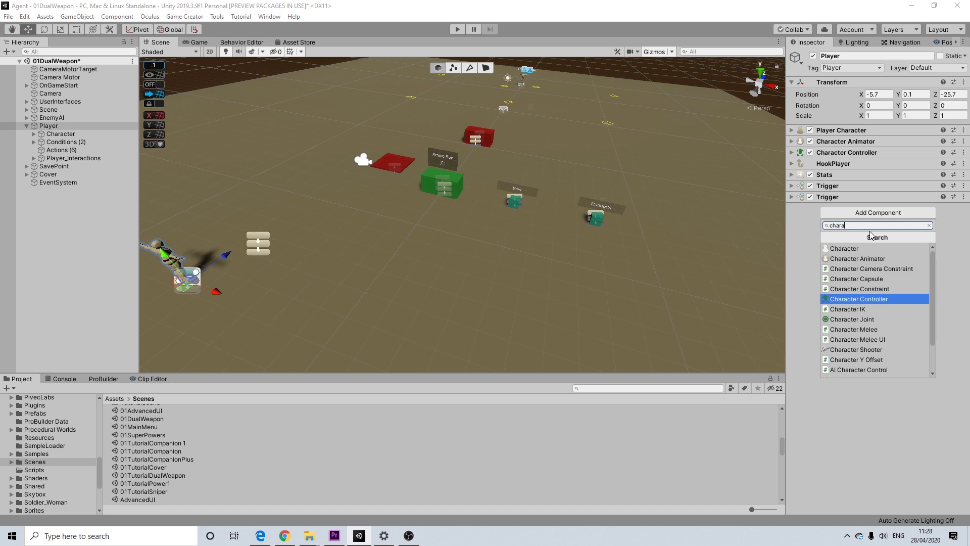
click(865, 329)
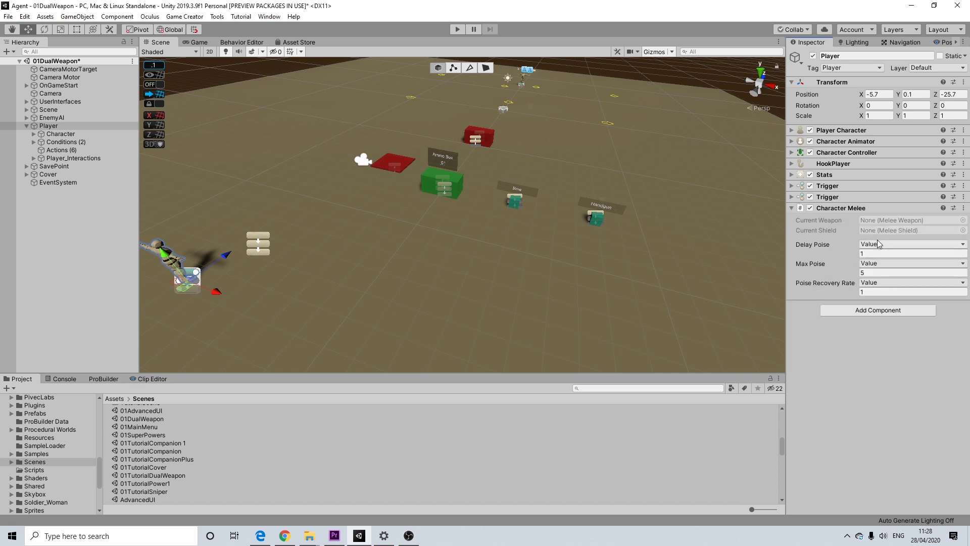
click(861, 314)
text(chara)
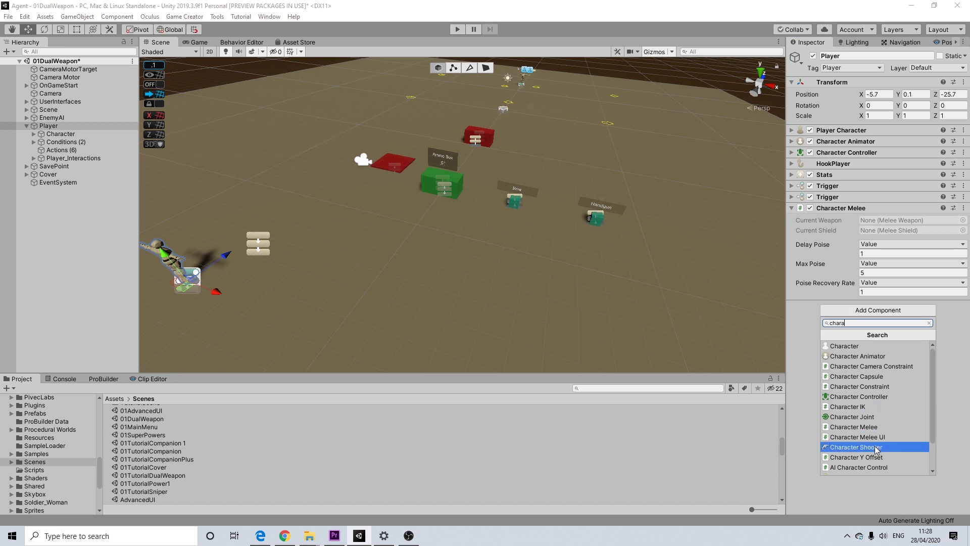
click(884, 447)
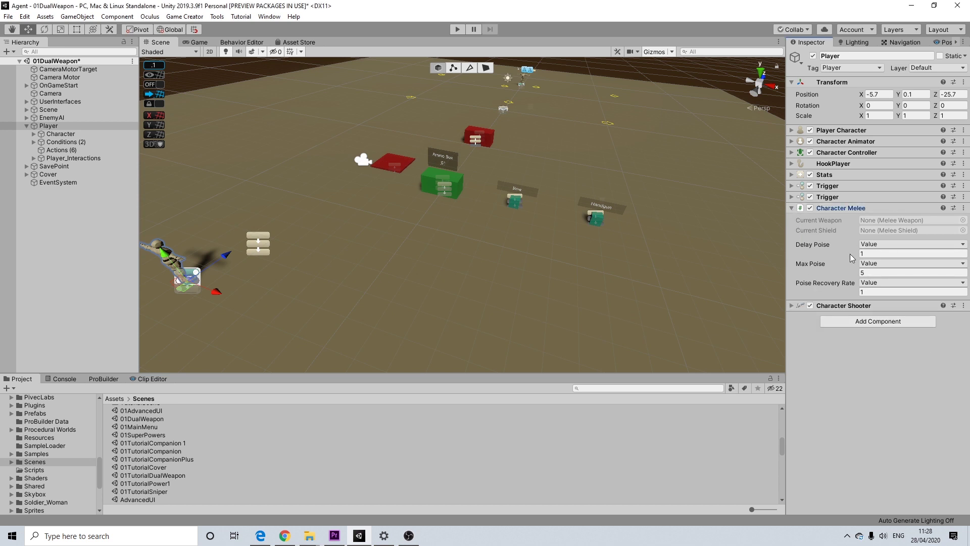
click(855, 209)
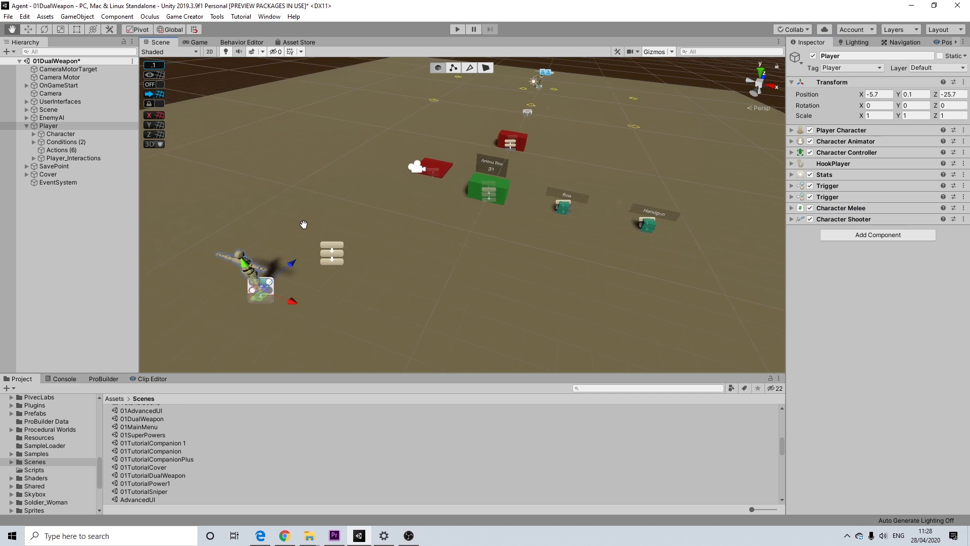
Replace the draw Bow action on the bow pickup's ActionsWeapon object with a melee Draw Weapon action.
middle_drag(544, 268, 435, 253)
scroll(436, 252, up, 5)
scroll(435, 253, up, 4)
middle_drag(380, 237, 445, 258)
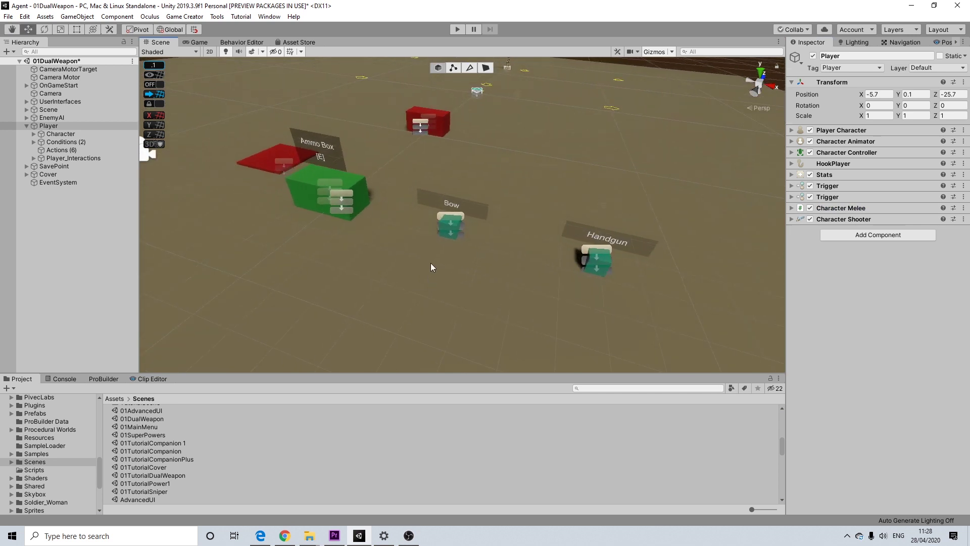
click(453, 231)
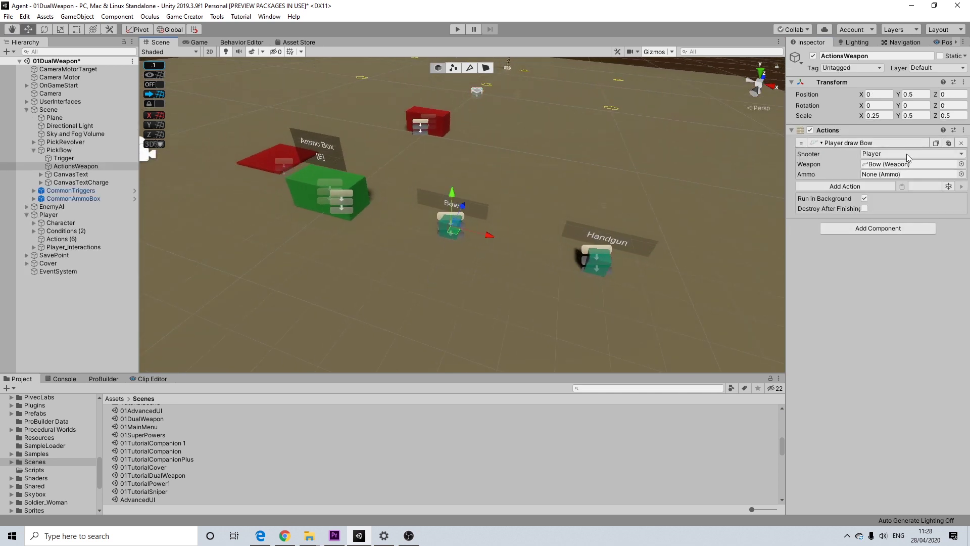
click(868, 187)
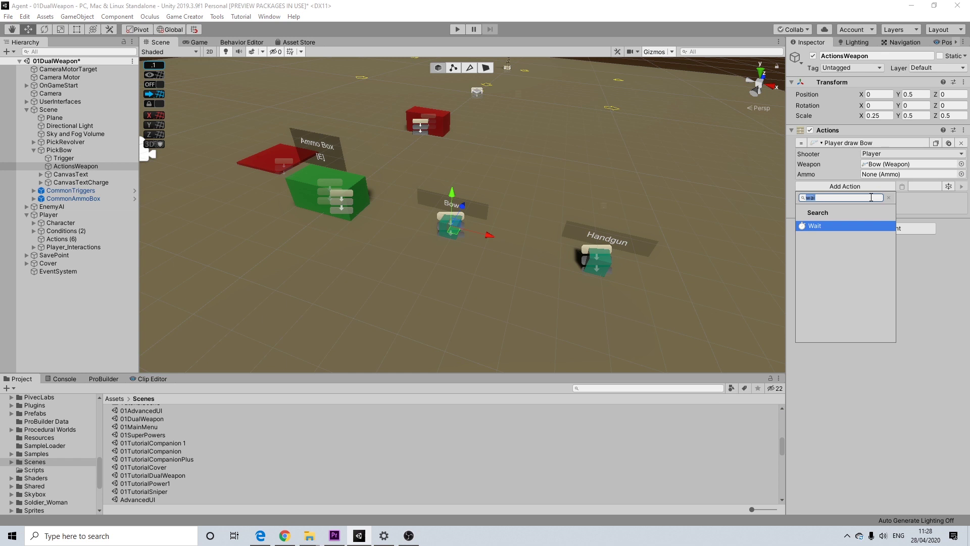
text(dra)
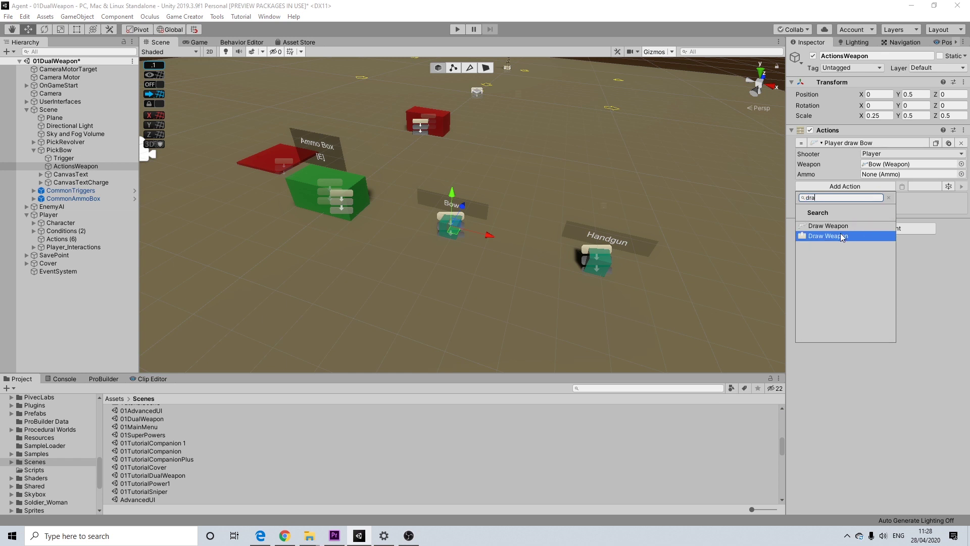
click(849, 236)
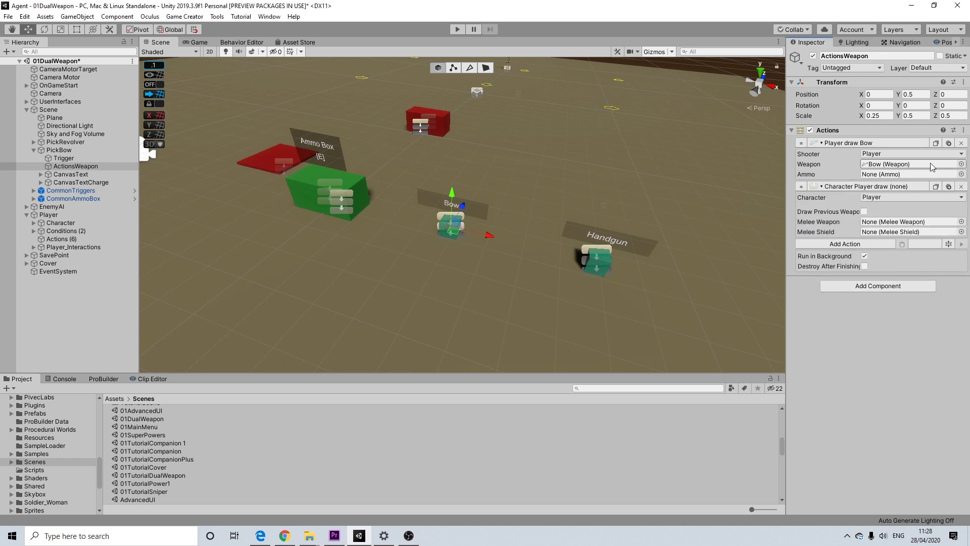
click(961, 143)
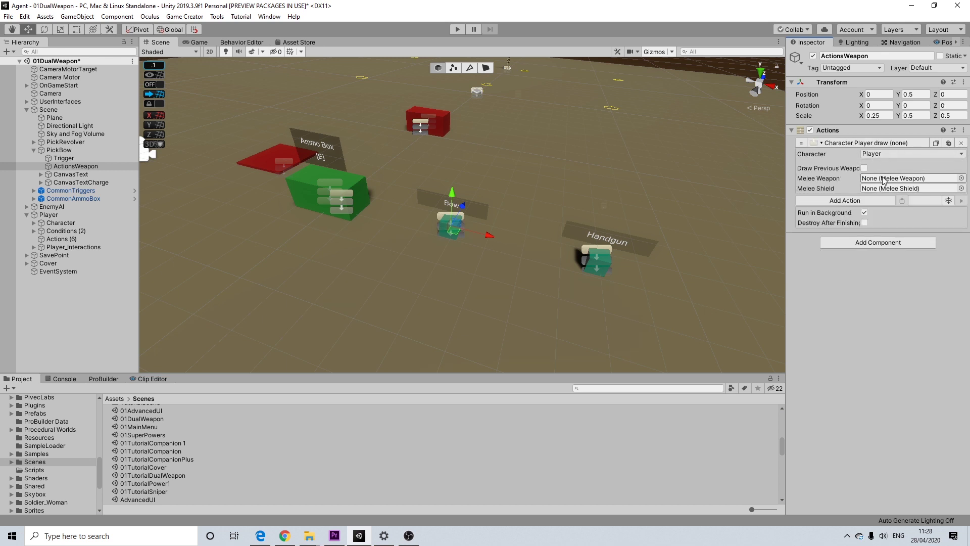
Assign SwordWeapon as the melee weapon of the pickup's Draw Weapon action.
click(960, 178)
click(309, 271)
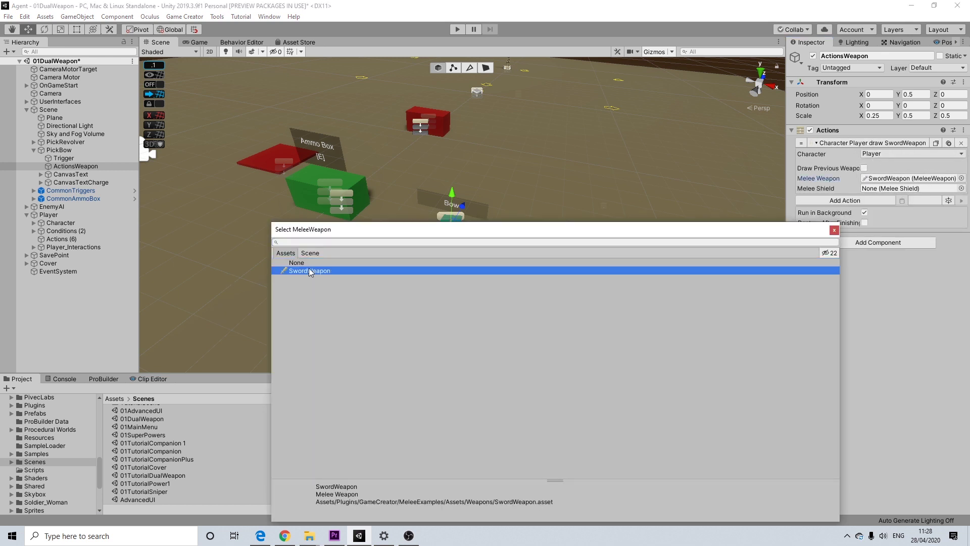
click(834, 231)
Change the bow pickup's sign text to Sword.
middle_drag(624, 213, 554, 236)
scroll(538, 237, down, 3)
scroll(535, 237, up, 3)
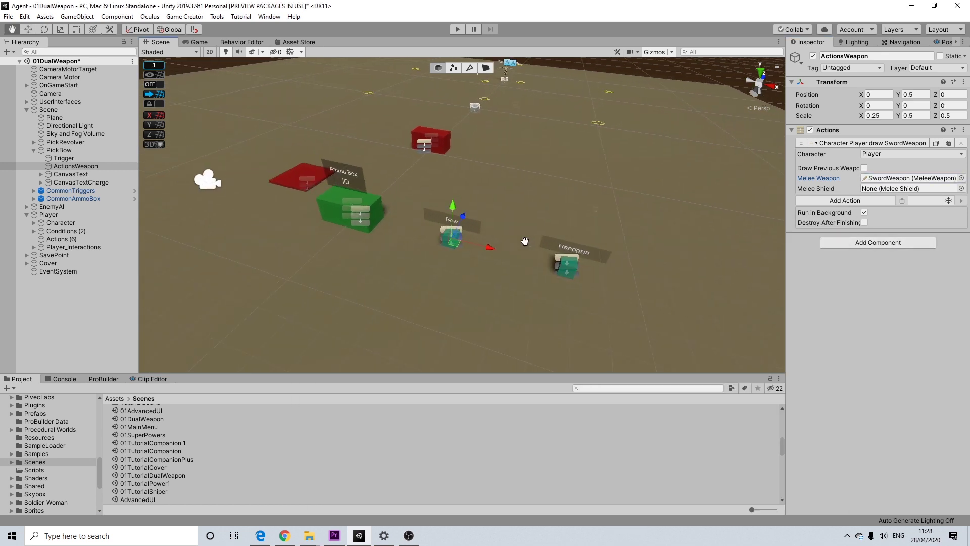
click(477, 226)
drag(811, 248, 759, 248)
text(Sword)
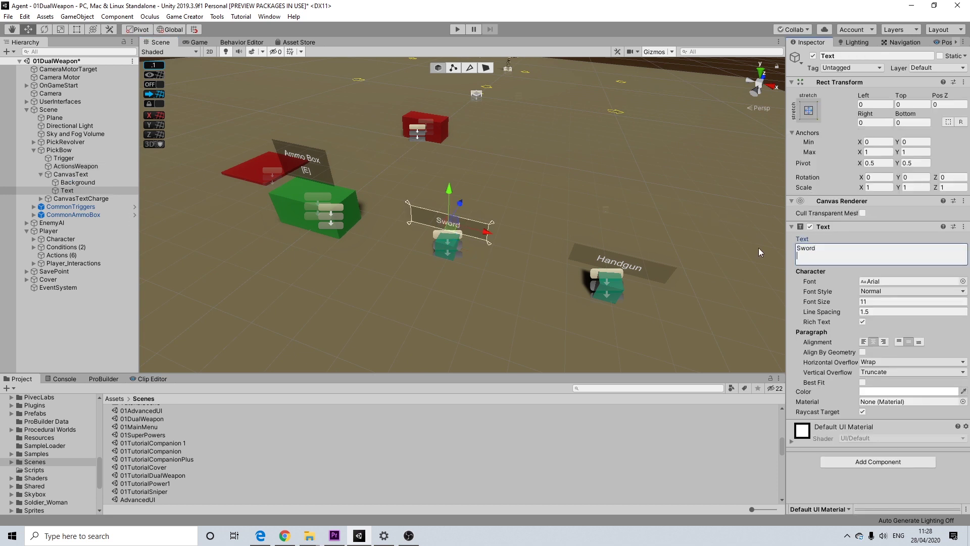
click(63, 151)
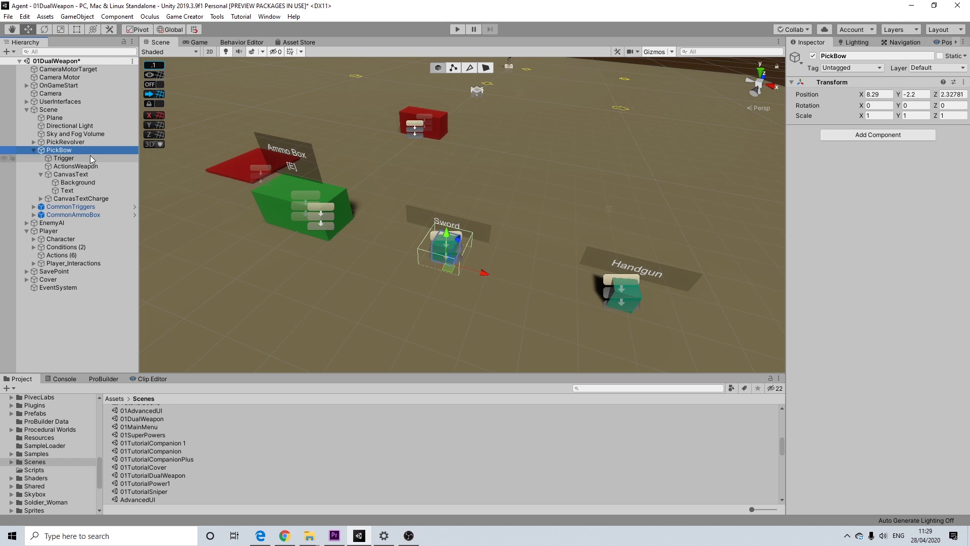
click(73, 182)
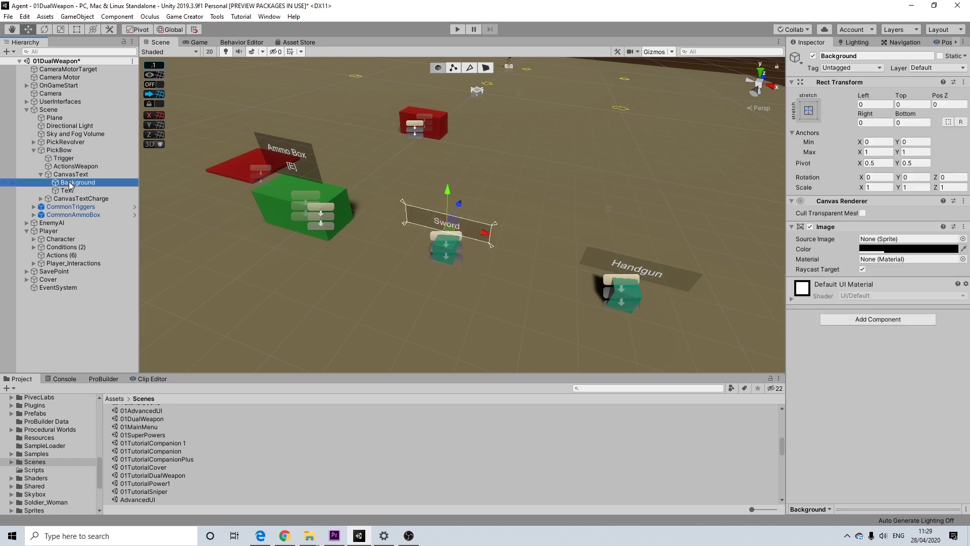
click(61, 167)
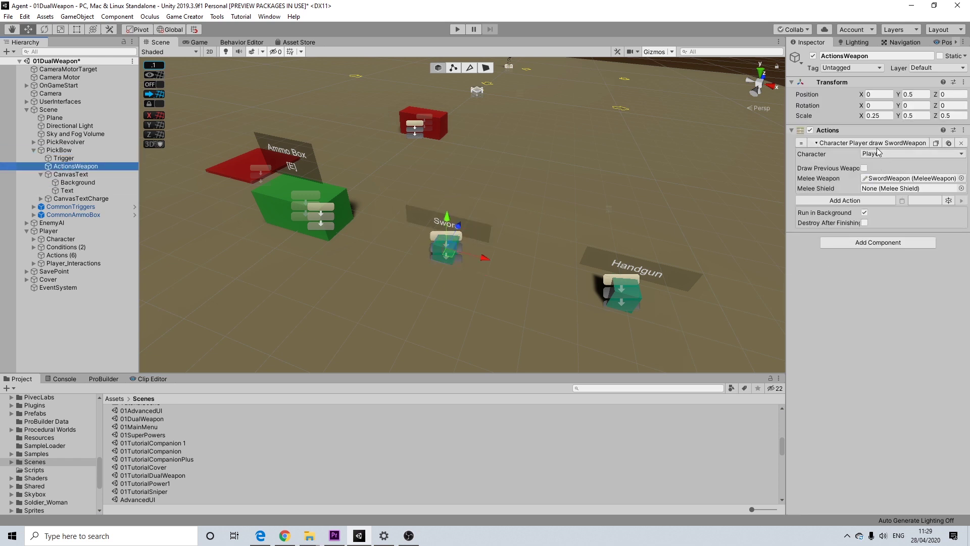
click(853, 201)
text(draw)
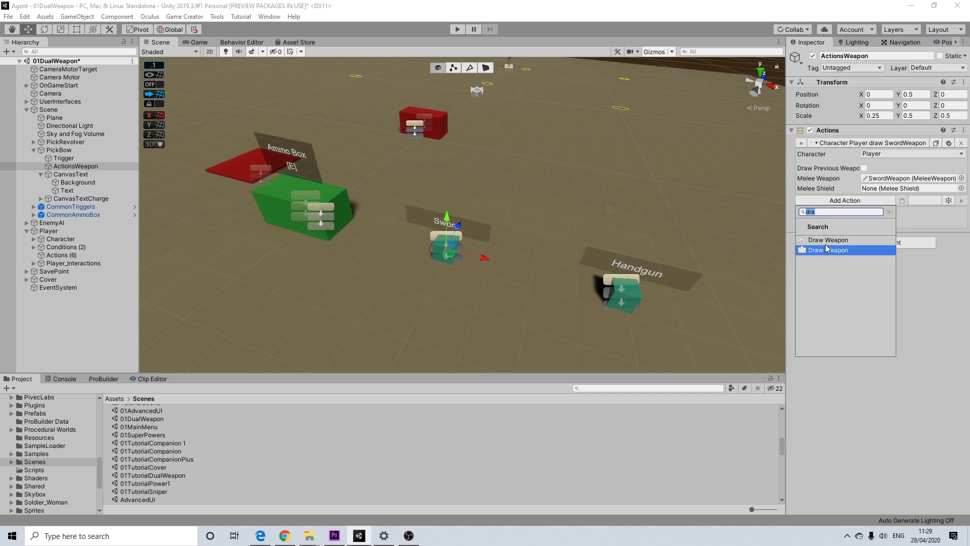
click(828, 250)
drag(801, 143, 844, 146)
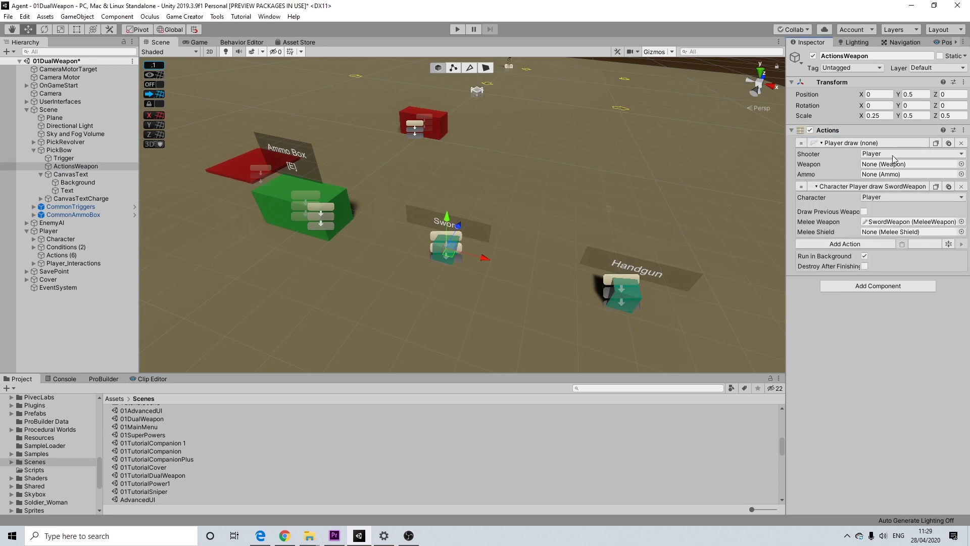
click(960, 163)
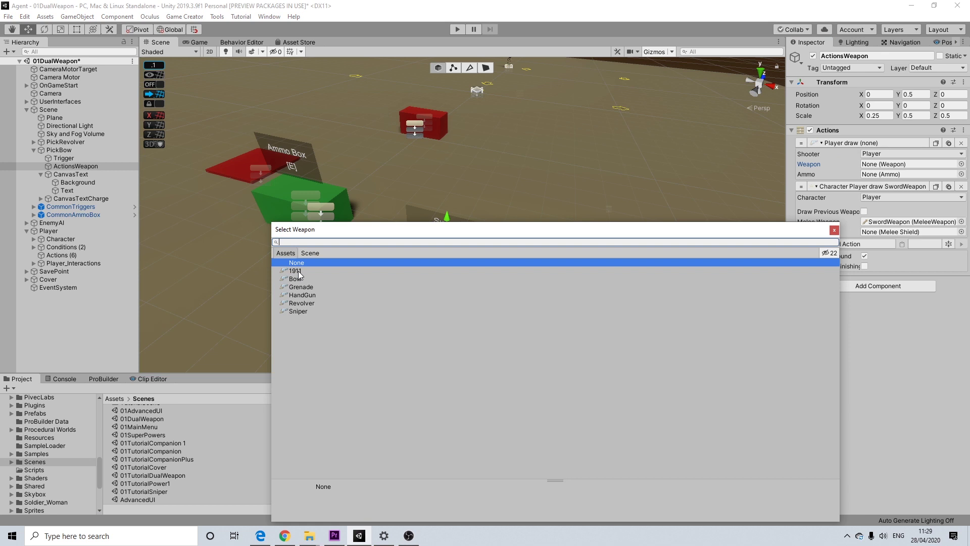
click(834, 231)
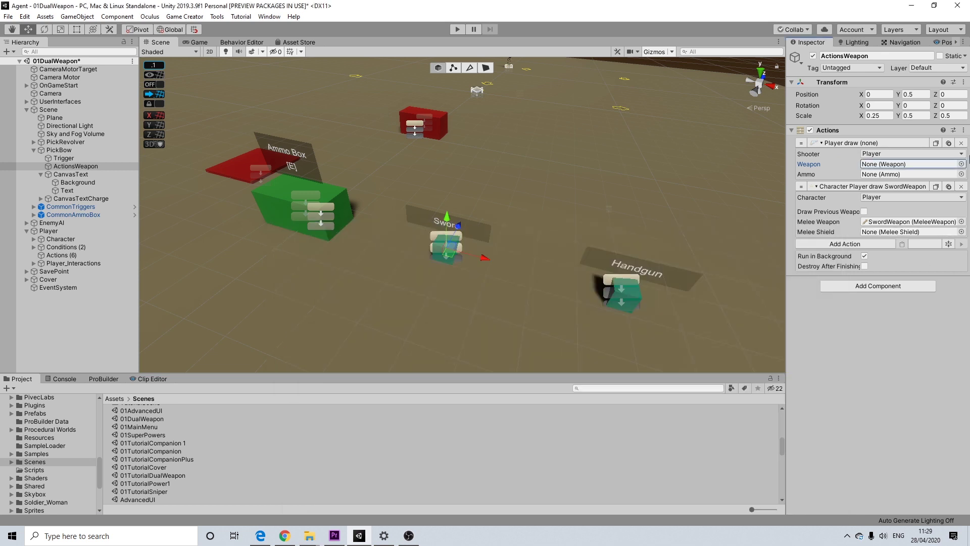
click(961, 143)
Add a shooter Holster Weapon action for the player and place it before the SwordWeapon draw action.
click(860, 201)
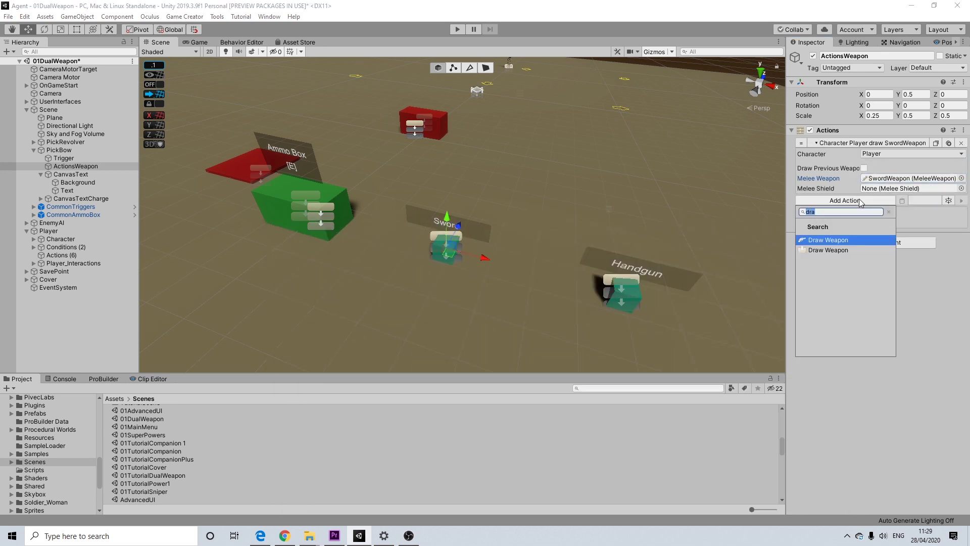
text(hol)
click(843, 240)
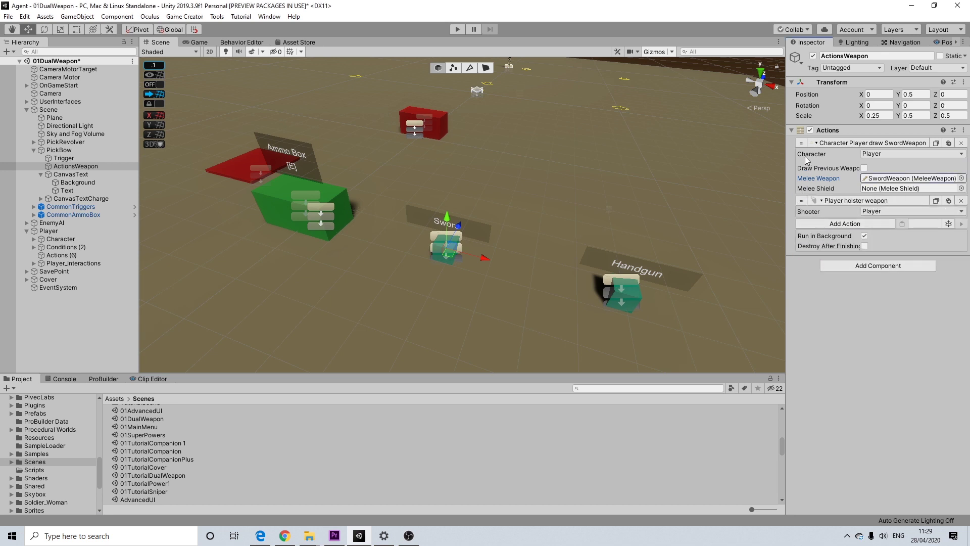
drag(804, 142, 801, 143)
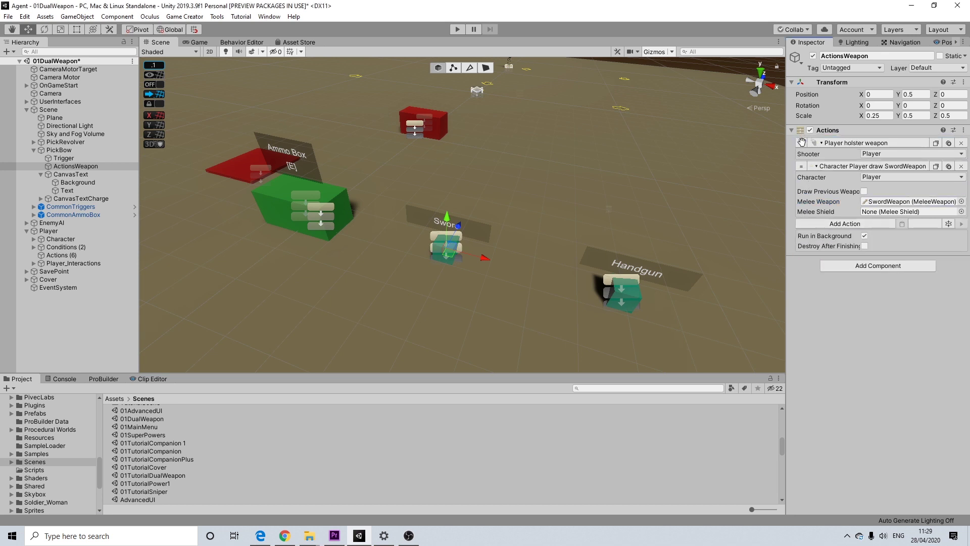
Add a Wait action of 0.2 seconds between the holster and SwordWeapon draw actions.
click(855, 224)
text(wait)
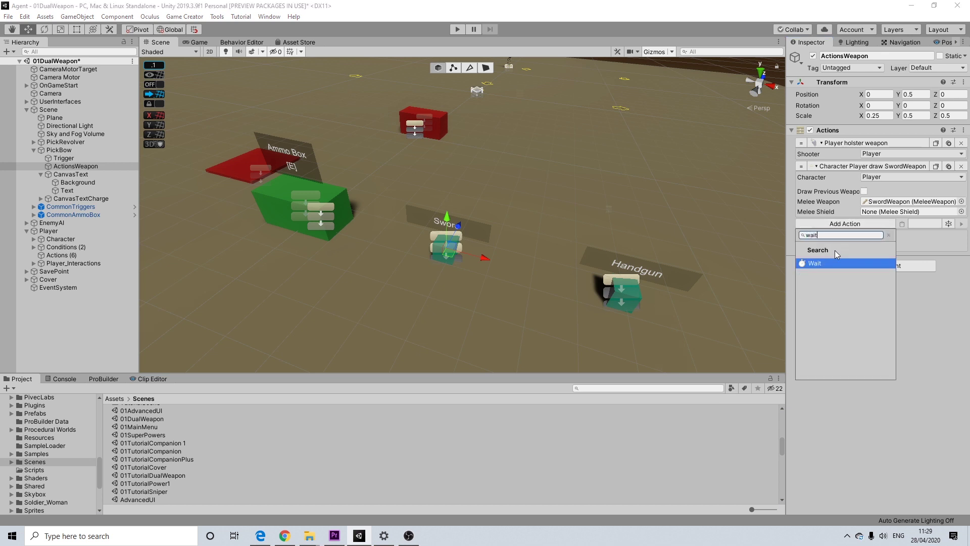
click(836, 263)
click(844, 235)
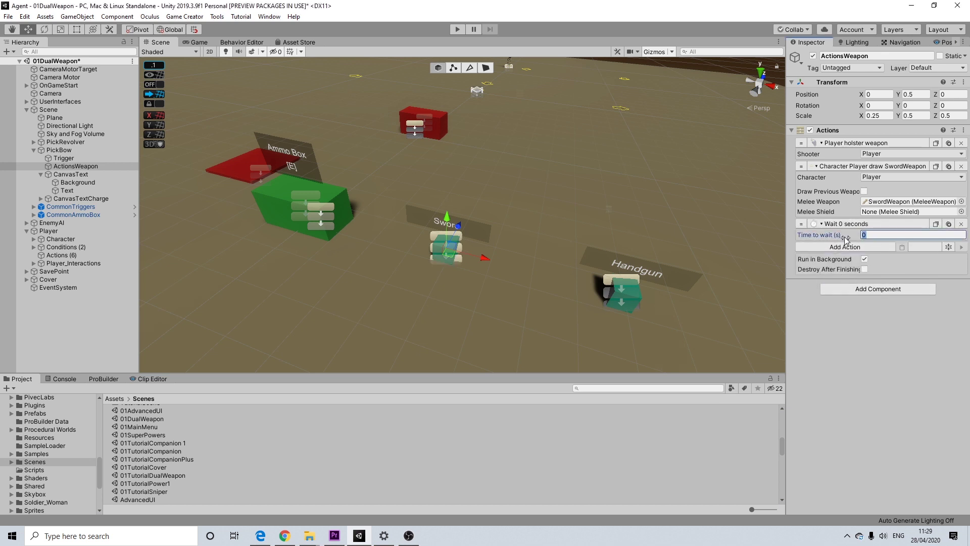
text(.2)
drag(801, 223, 802, 163)
Rename the PickBow object as PickSword.
drag(661, 236, 560, 220)
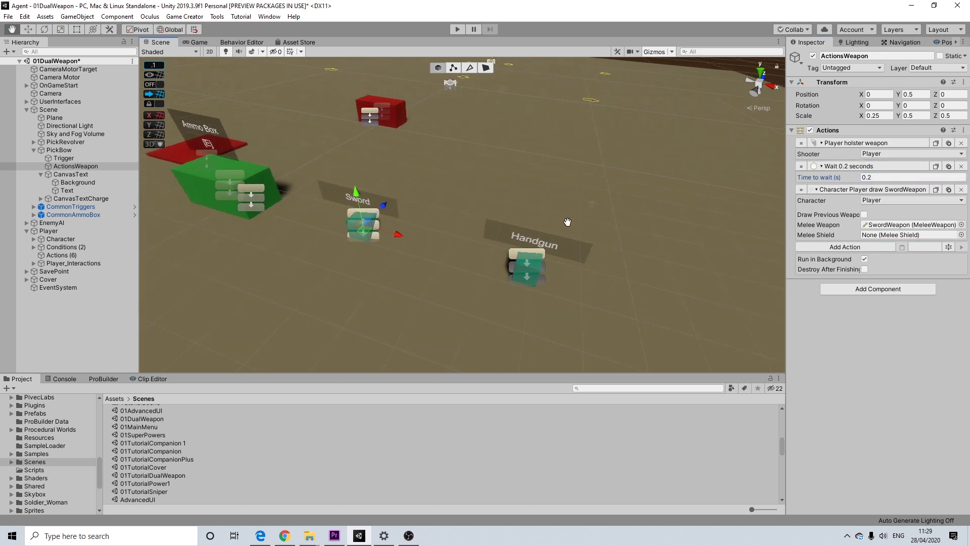
middle_drag(559, 221, 567, 219)
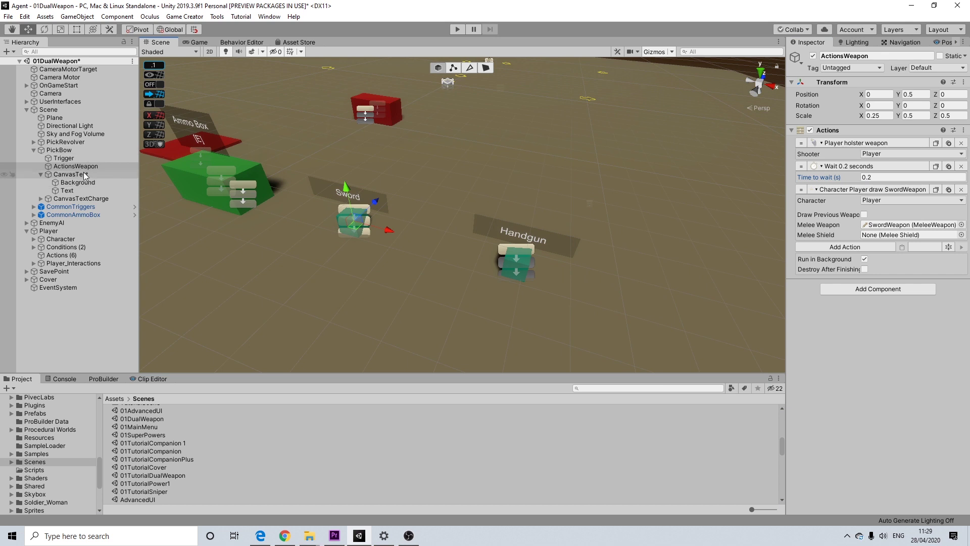
right_click(76, 150)
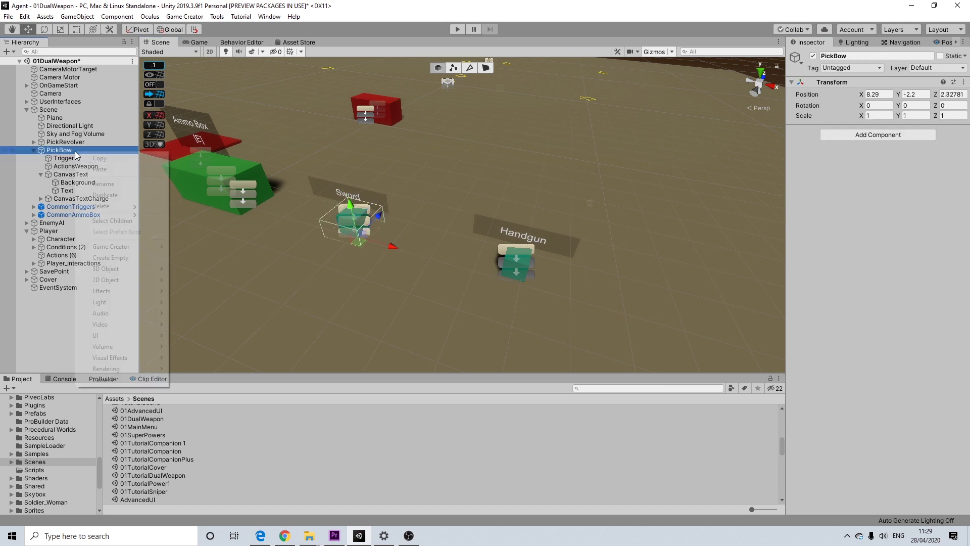
click(93, 181)
drag(59, 149, 106, 148)
text(Sword)
key(Return)
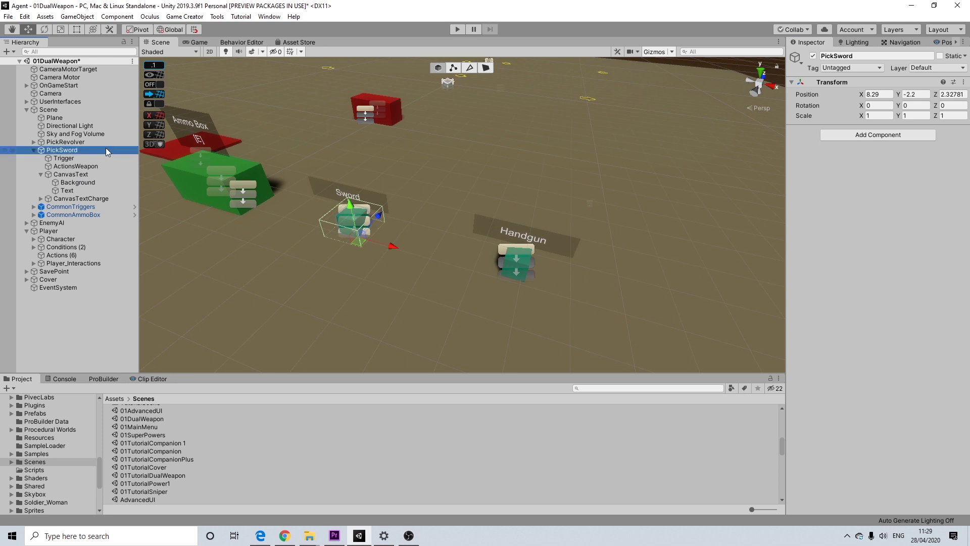
Add a 0.2-second Wait action before the HandGun draw action on PickRevolver's ActionsWeapon object.
click(63, 143)
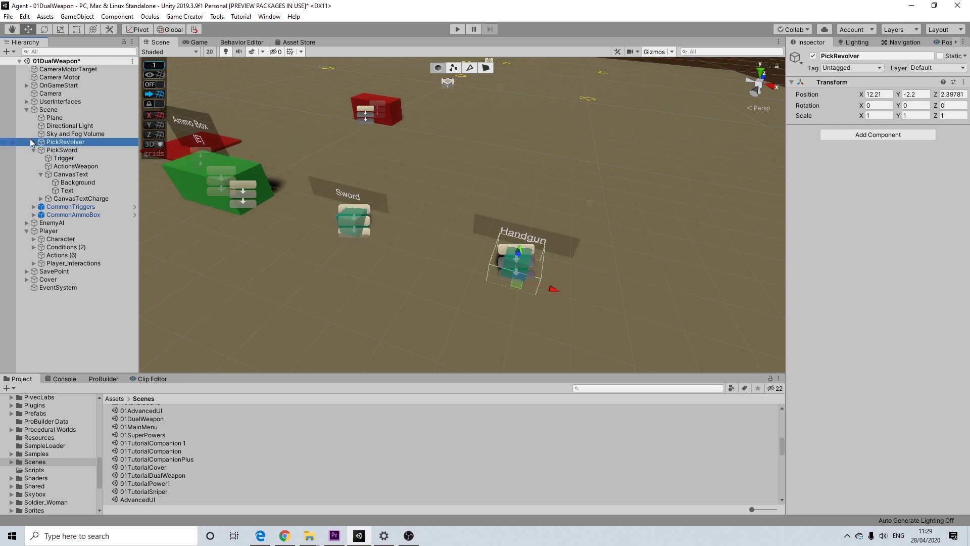
click(35, 142)
click(75, 158)
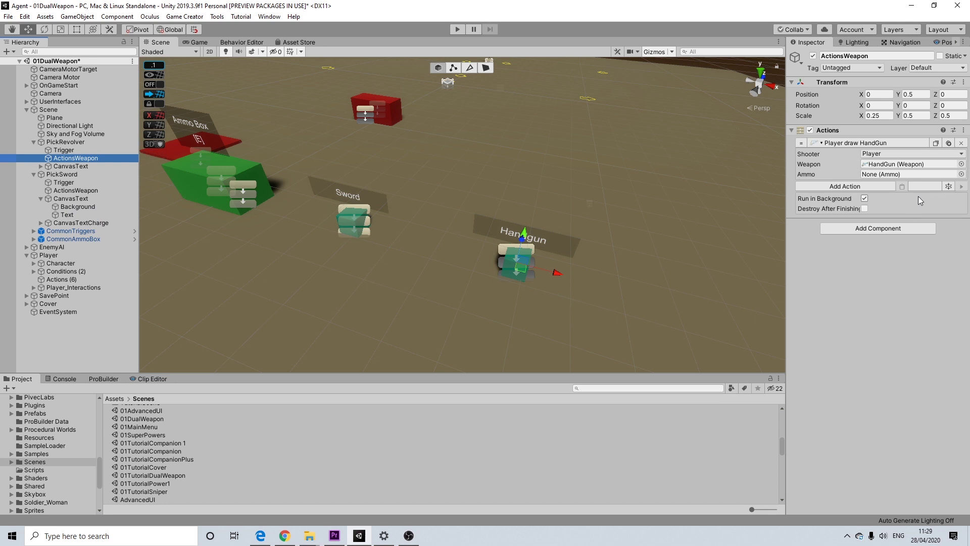
click(859, 186)
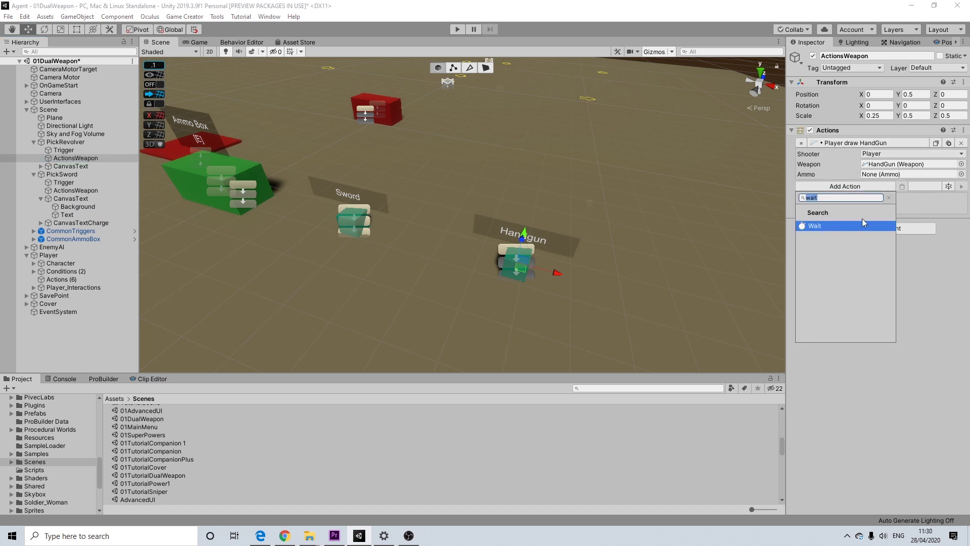
click(863, 225)
click(853, 198)
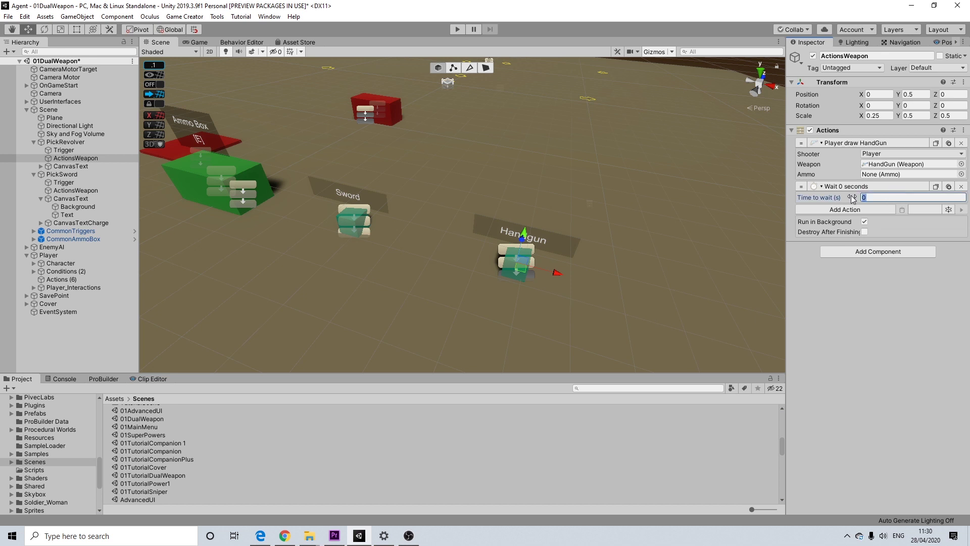
text(0.2)
drag(800, 186, 800, 143)
Add a melee Sheathe Weapon action for the player and place it before the Wait action.
click(834, 210)
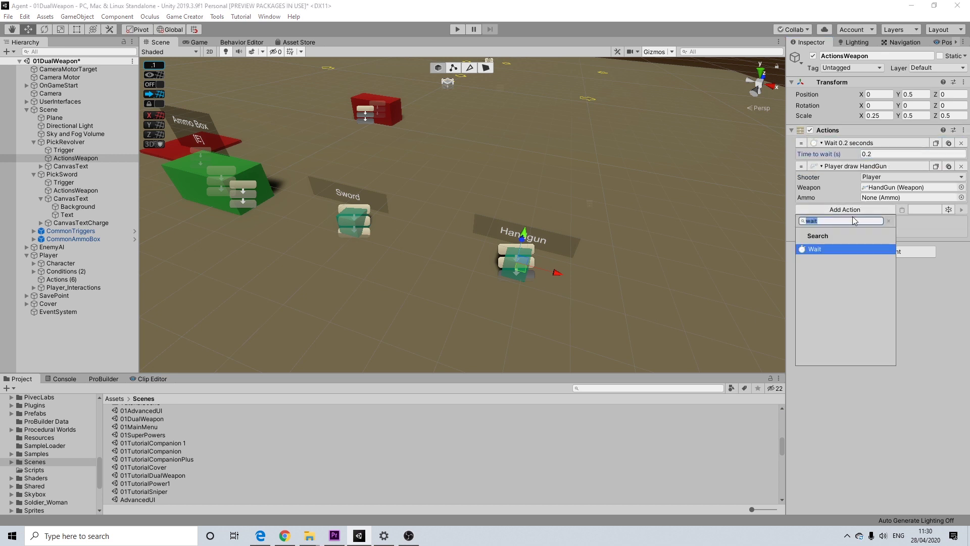
text(shea)
click(841, 250)
drag(801, 210, 801, 142)
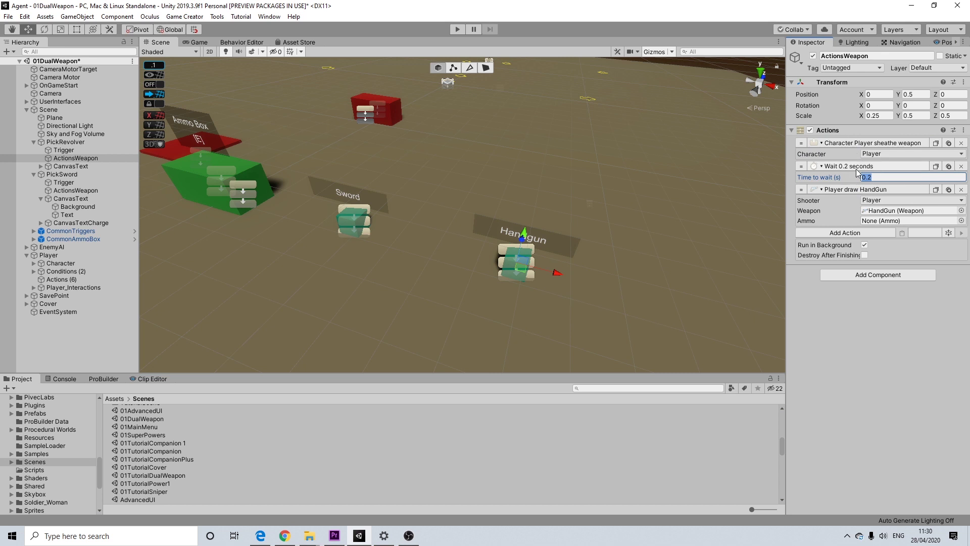
Play the scene, run the player into the Sword pickup and test sword attacks.
scroll(317, 111, down, 2)
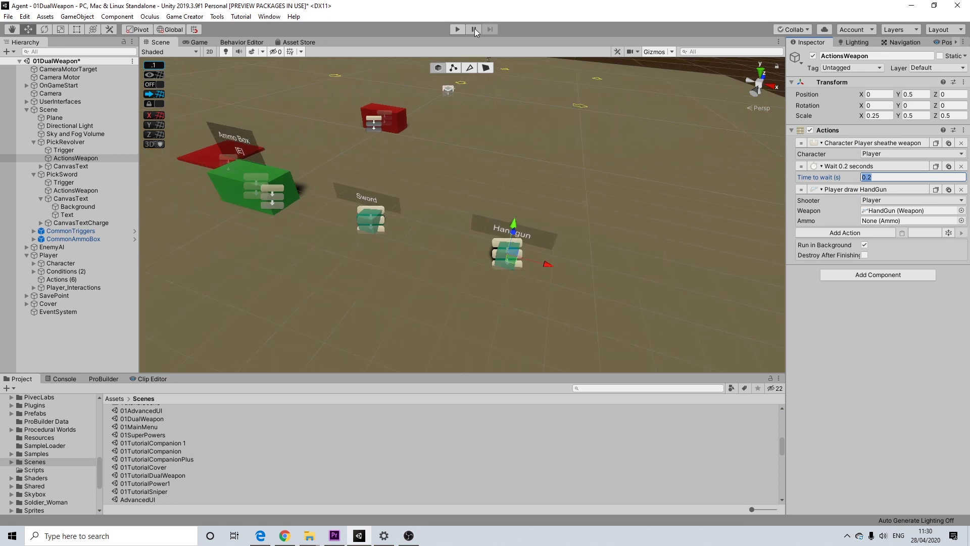
click(457, 29)
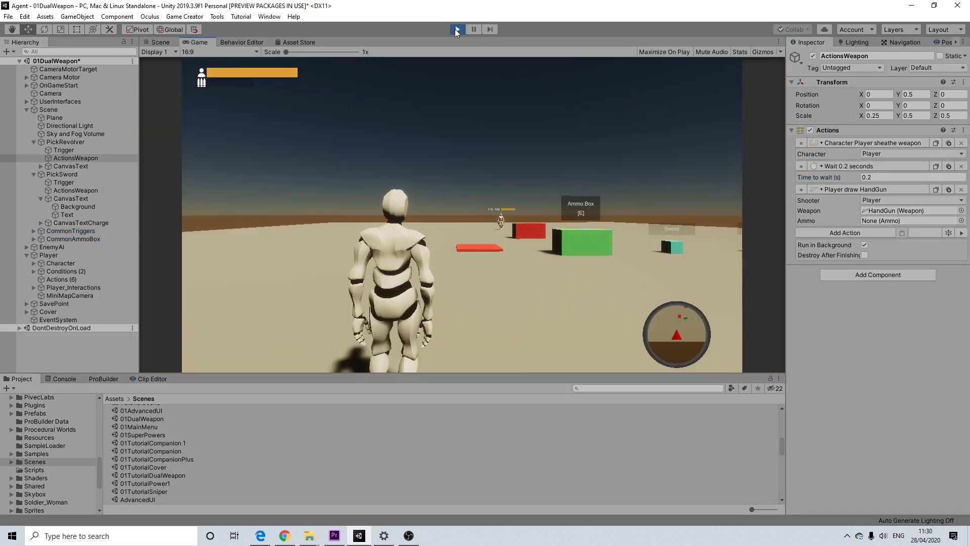
key(d)
key(w)
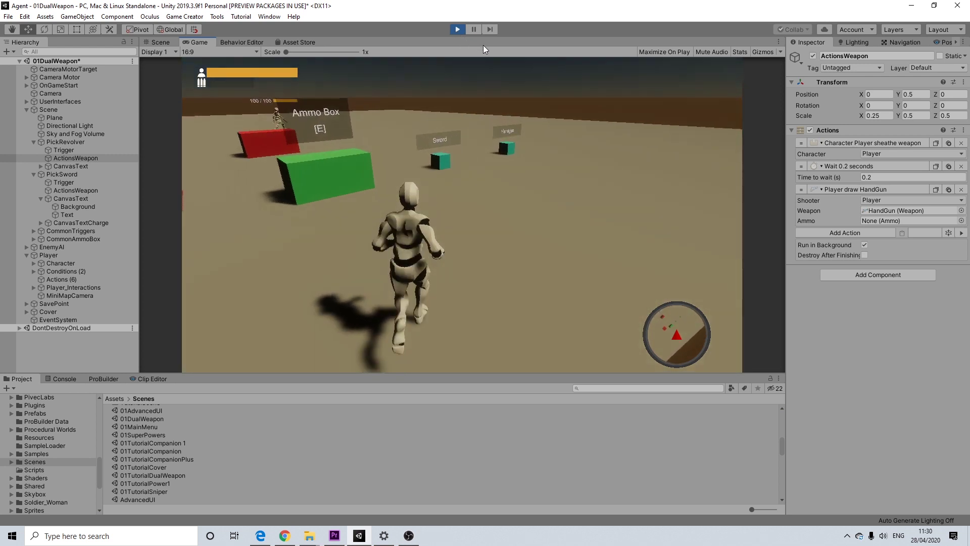
key(w)
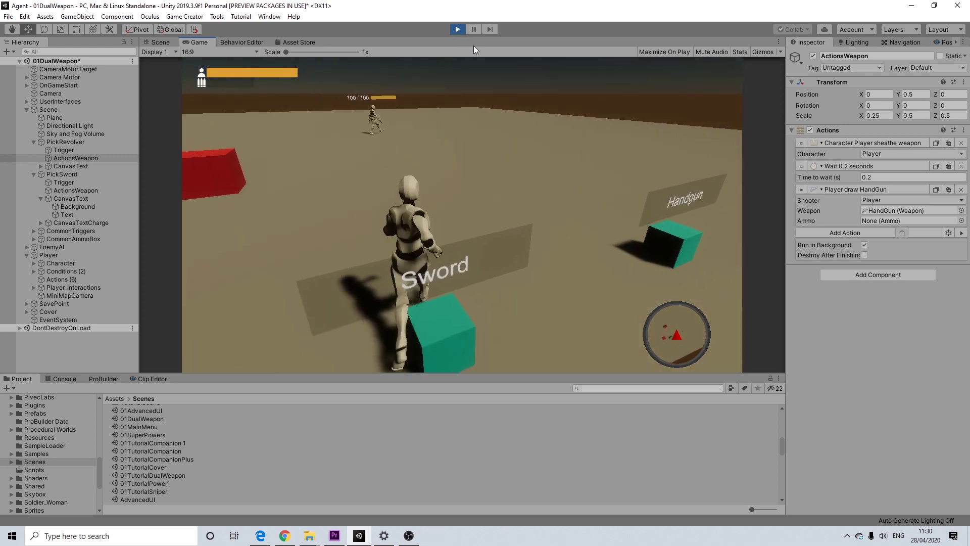
key(w)
click(486, 65)
click(486, 65)
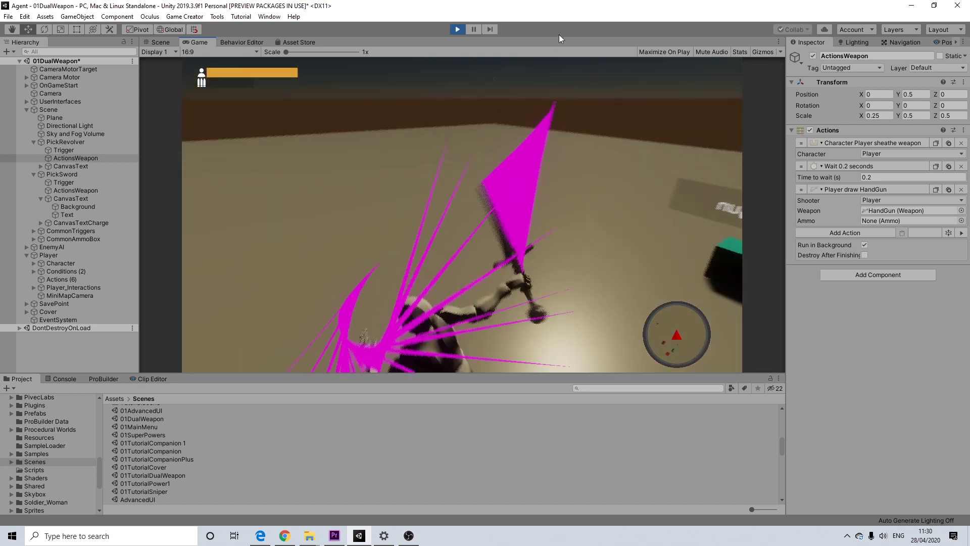
Pick up the handgun, collect bullets from the Ammo Box, and test firing and reloading.
key(w)
key(w)
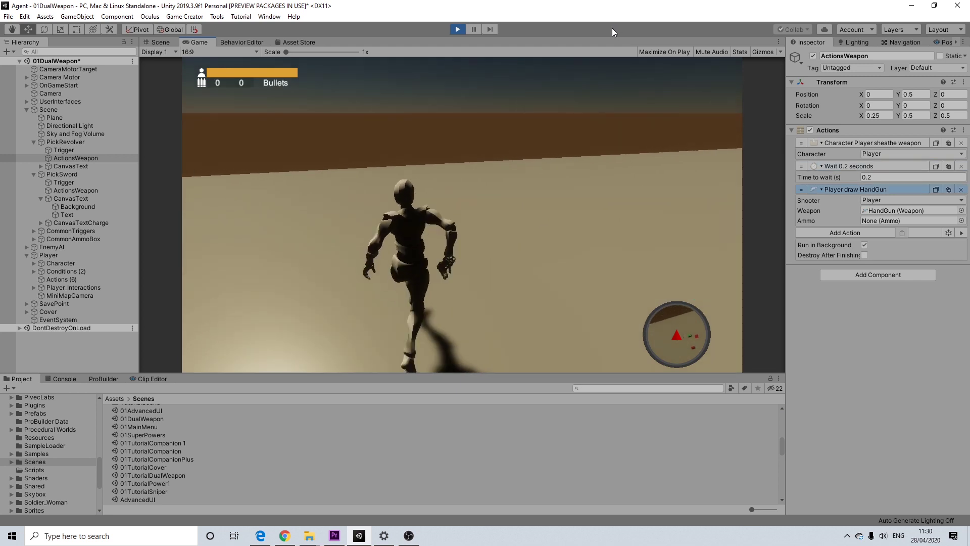
key(w)
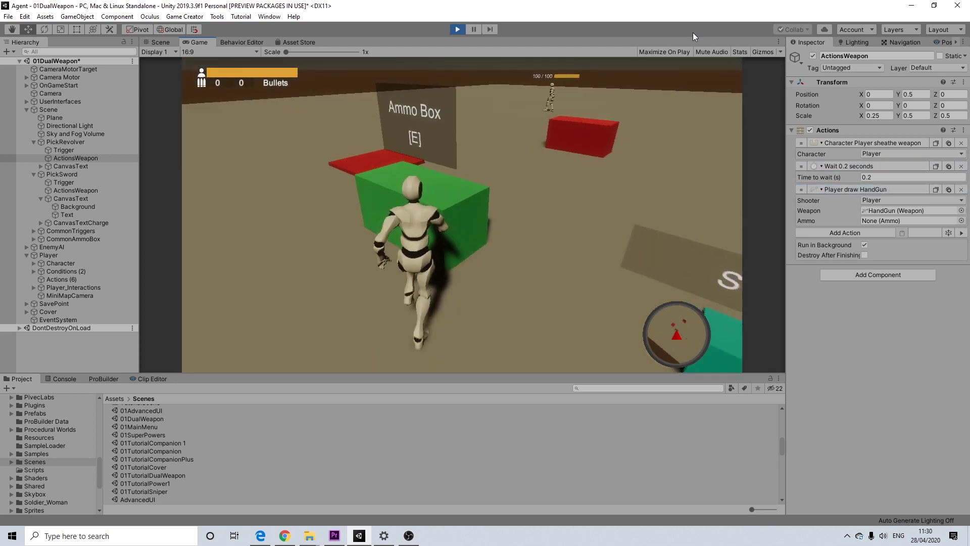
key(e)
key(w)
click(505, 226)
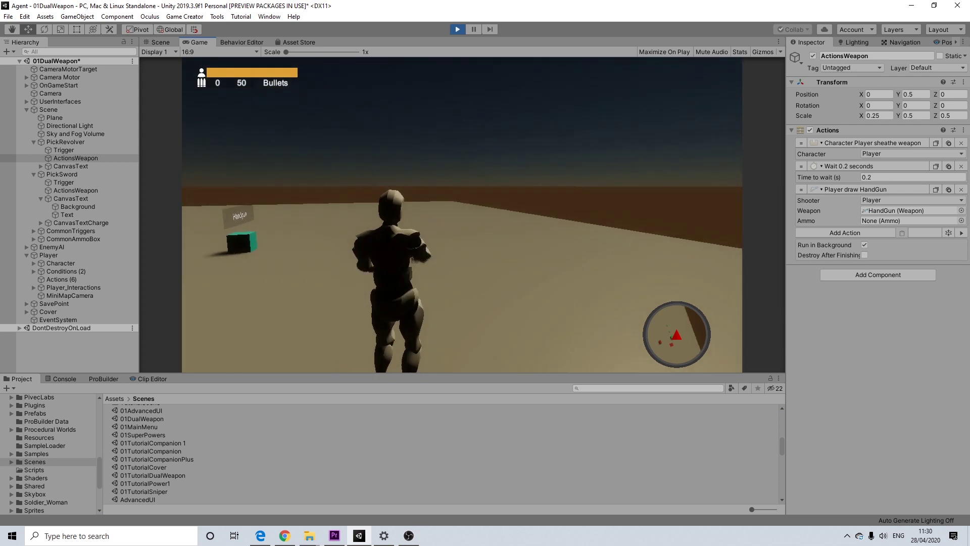
click(463, 214)
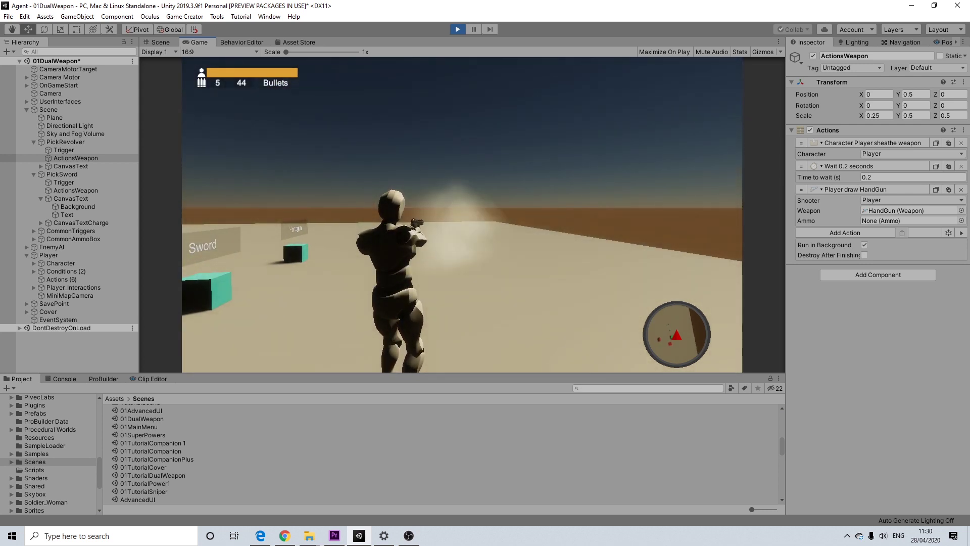
click(462, 214)
click(462, 215)
click(462, 214)
click(463, 214)
click(462, 215)
key(r)
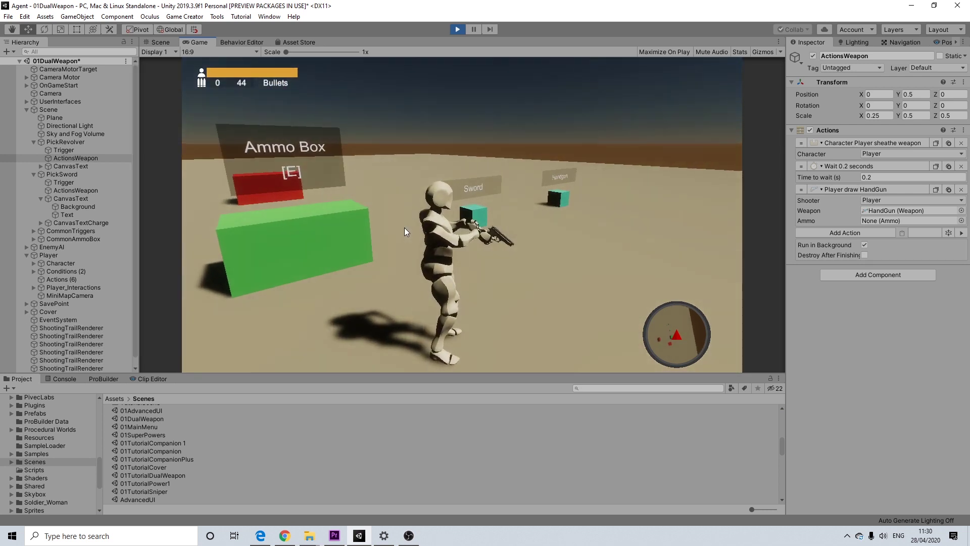
Switch from the handgun to the sword at the Sword pickup and test its attacks again.
key(w)
key(w)
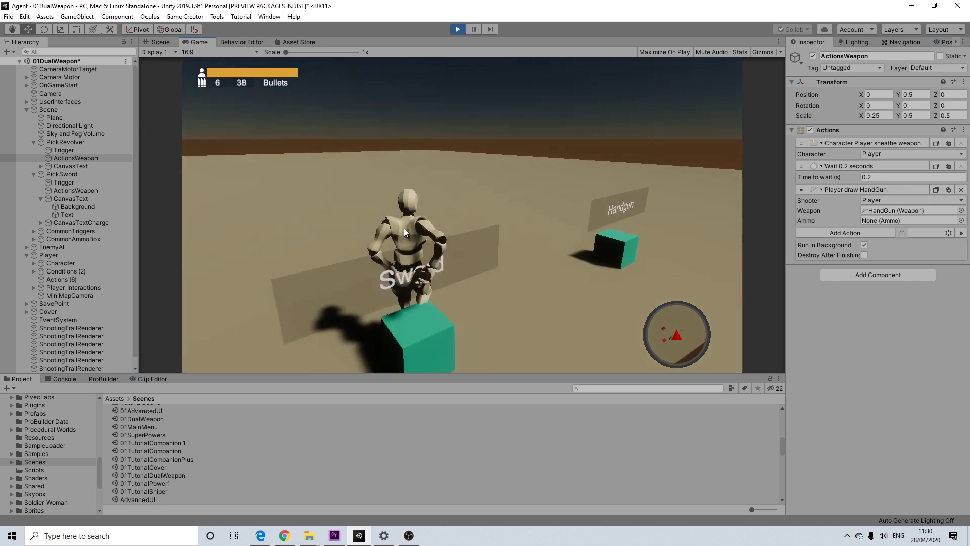
click(461, 215)
click(462, 214)
click(461, 214)
click(462, 214)
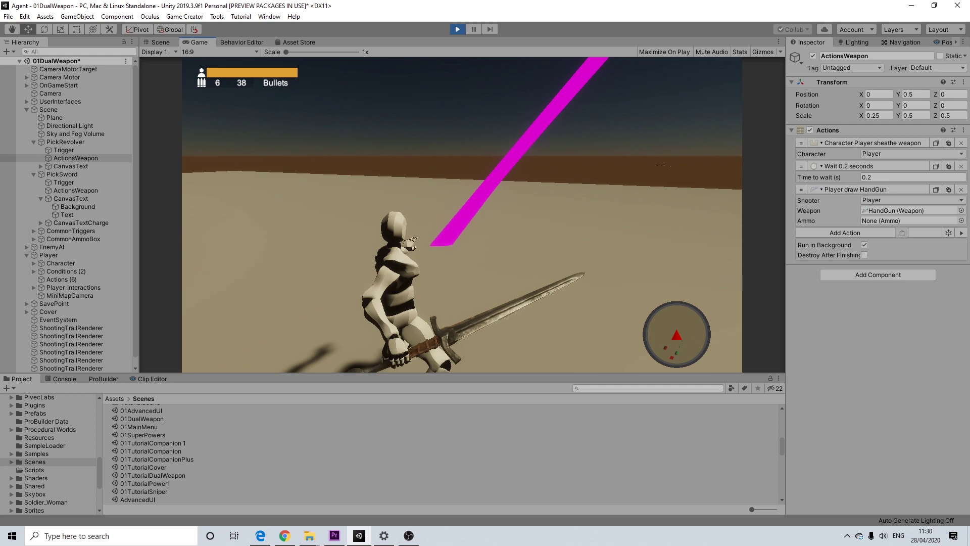
click(462, 214)
Switch back to the handgun at its pickup, fire off its bullets and stop playing the scene.
key(w)
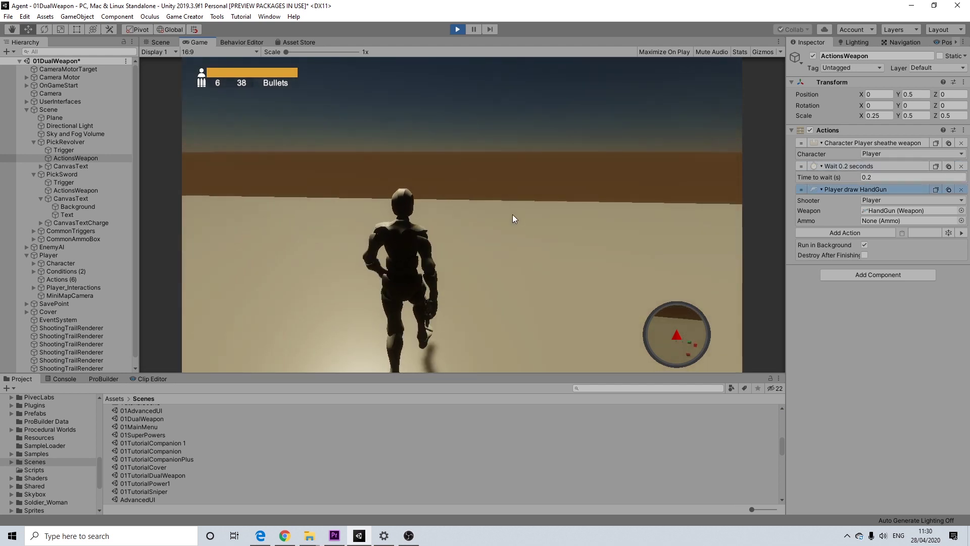
click(462, 215)
click(462, 214)
click(462, 214)
click(461, 214)
click(462, 214)
click(462, 214)
key(w)
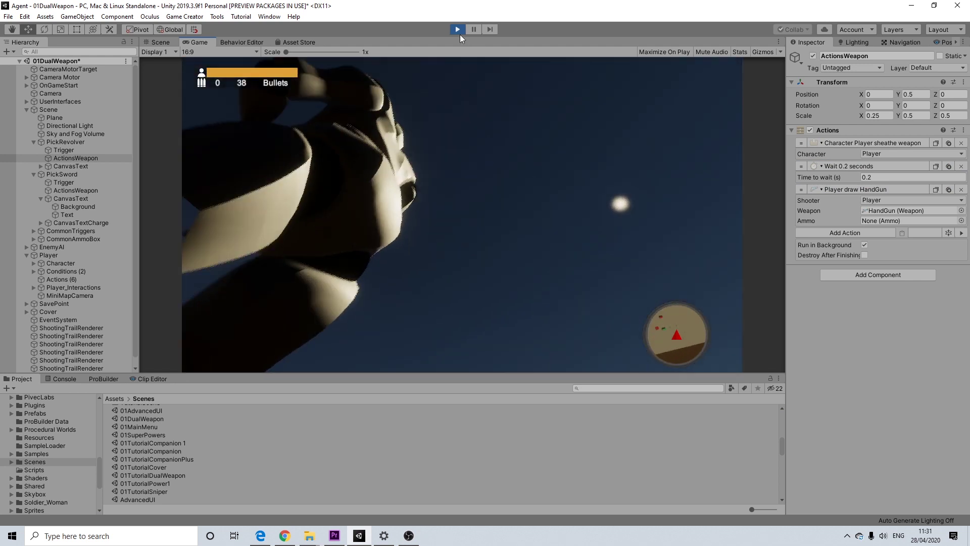
click(457, 29)
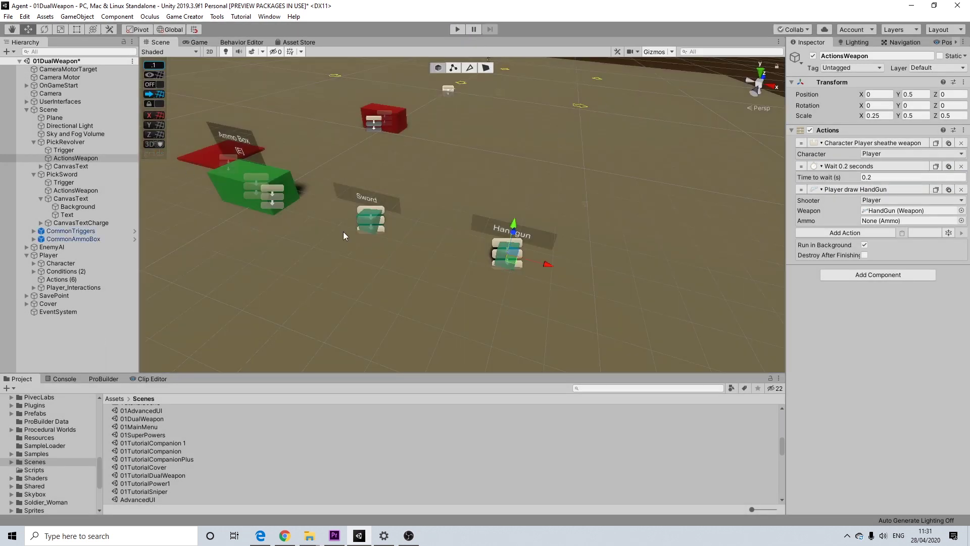
Try to add a Trigger component to the Player object.
scroll(411, 267, down, 10)
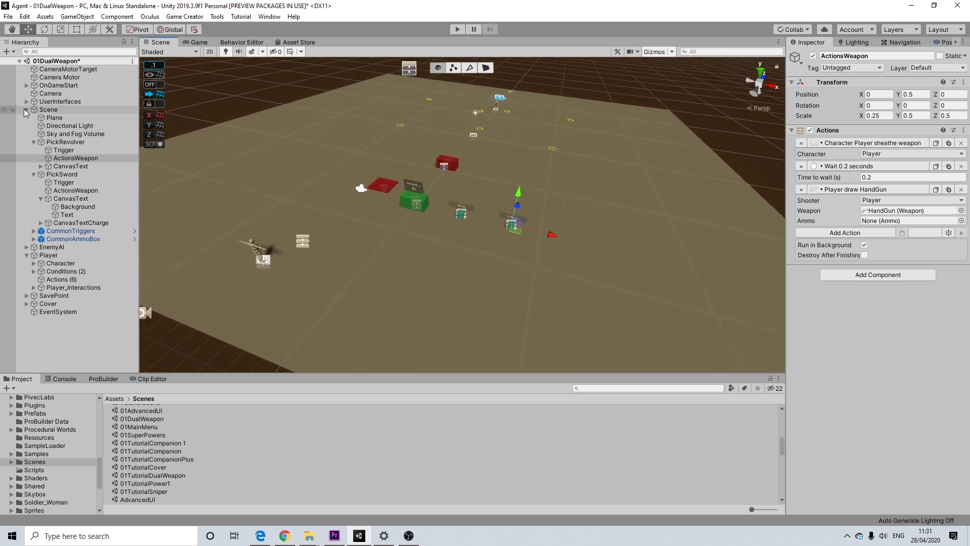
click(27, 110)
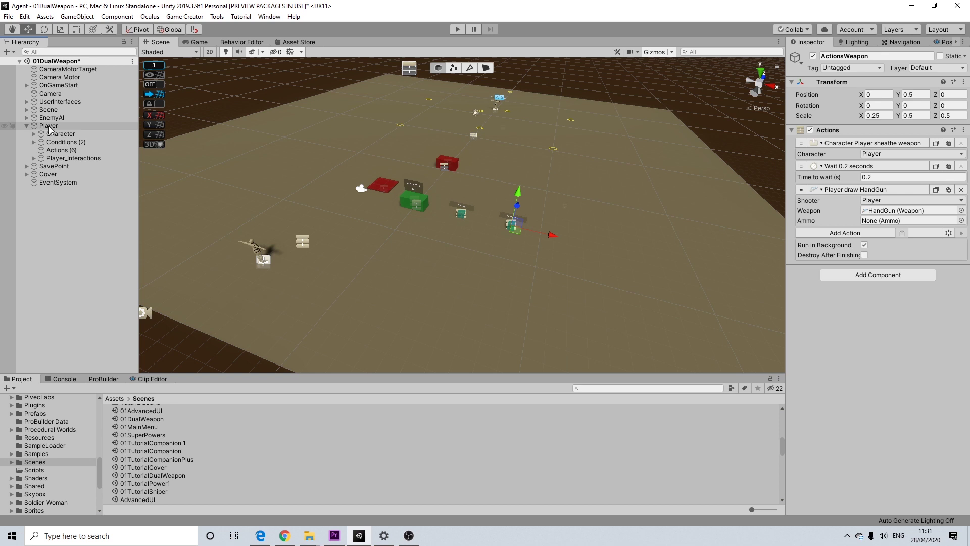
click(49, 126)
click(860, 234)
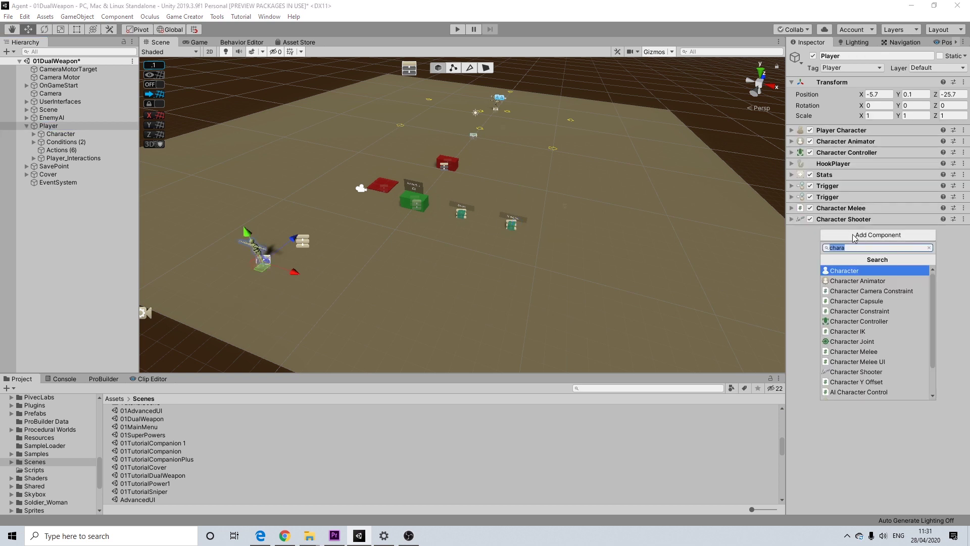
text(trigg)
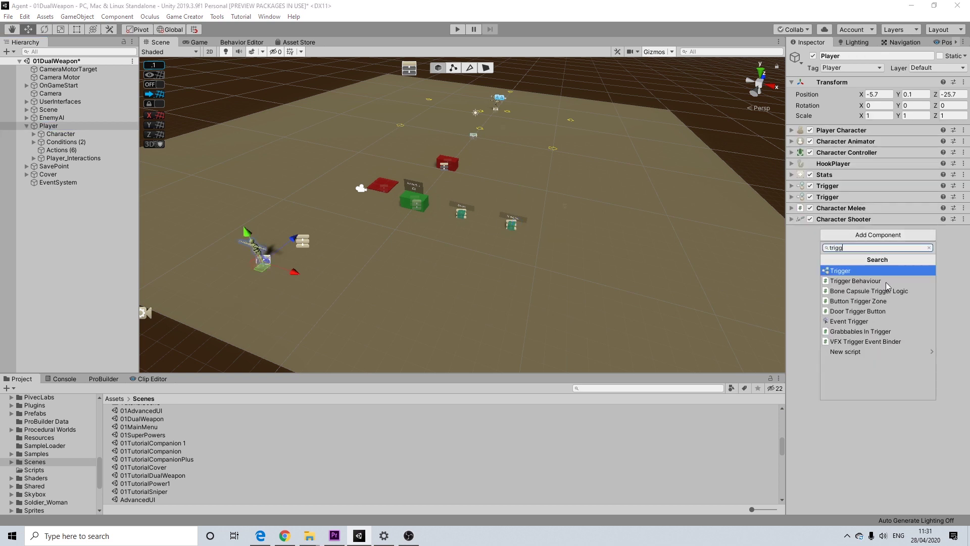
click(842, 270)
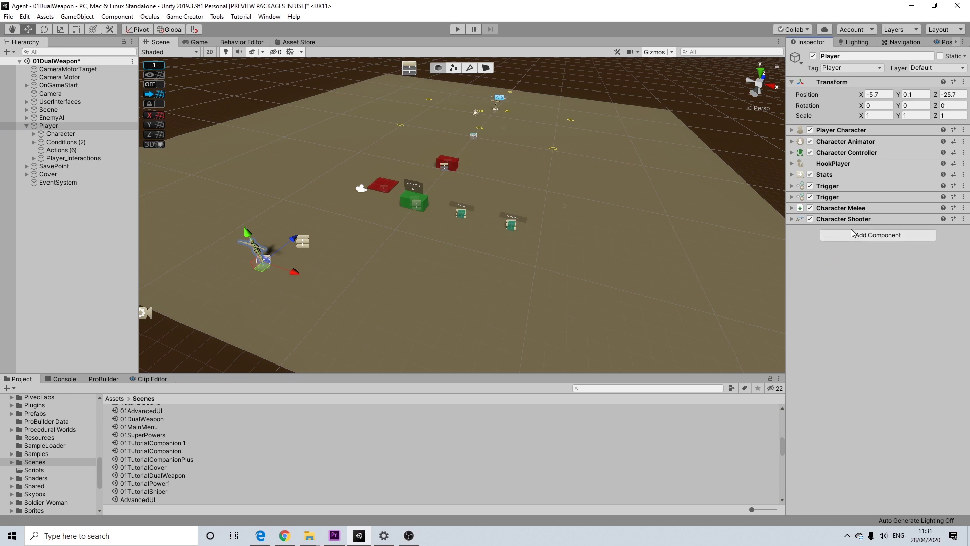
Add a Trigger component to the Player that fires On Key Up with the key code H.
click(849, 237)
click(840, 271)
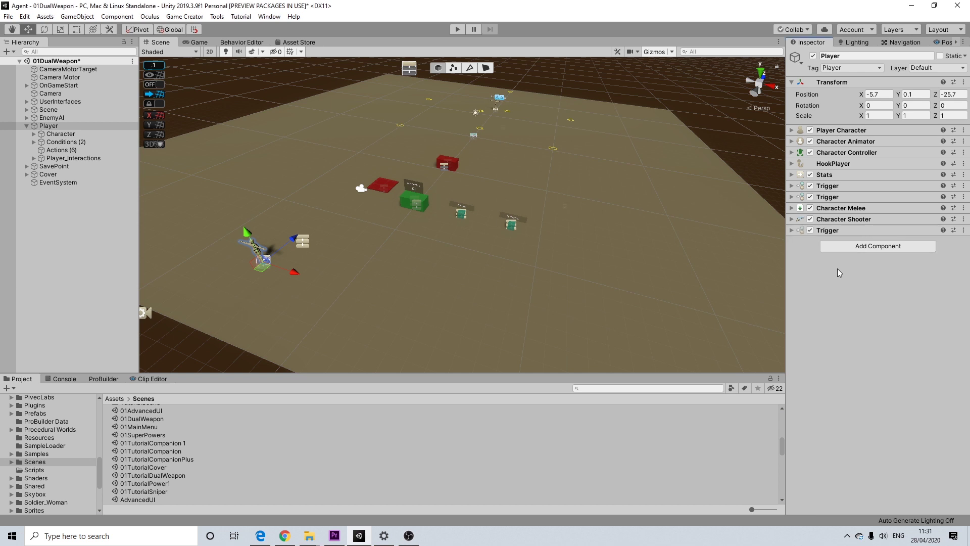
click(884, 257)
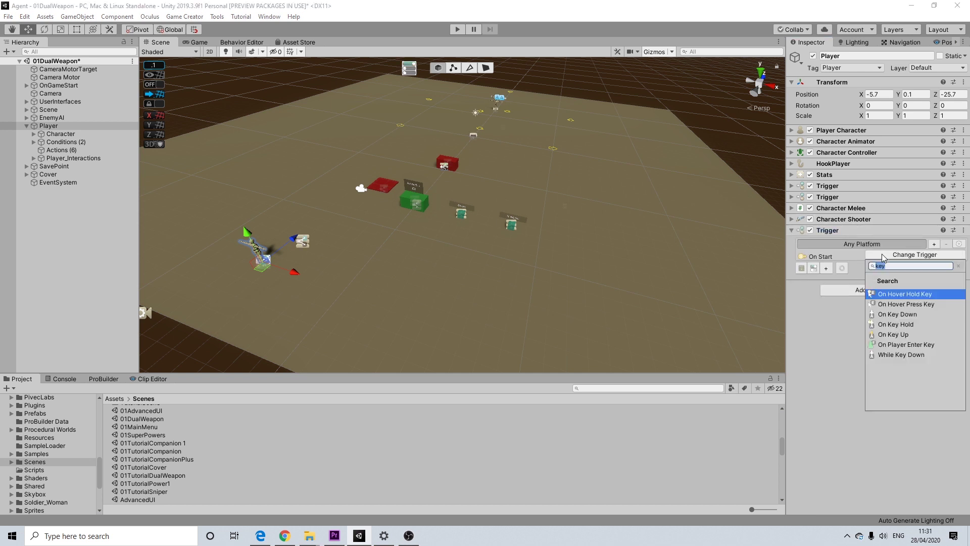
click(893, 334)
click(889, 265)
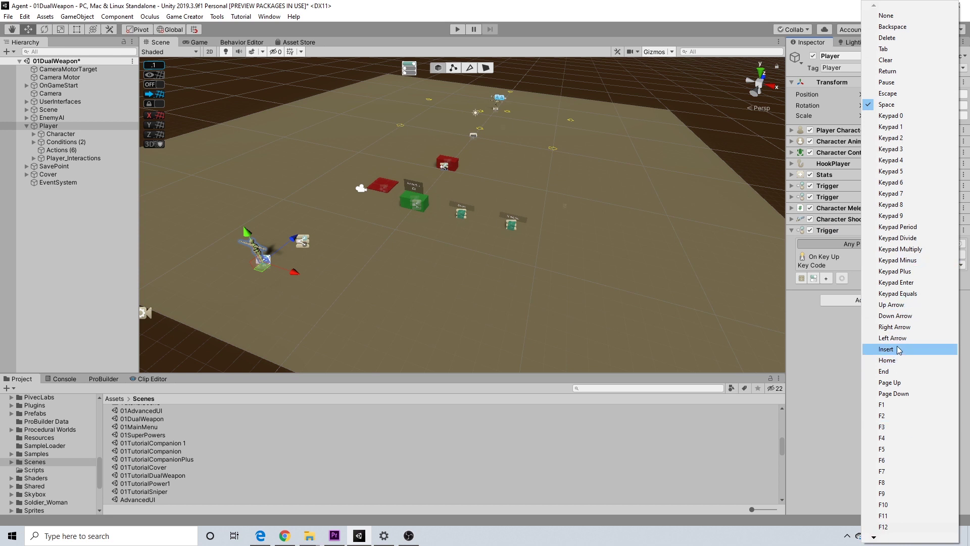
scroll(898, 342, down, 5)
scroll(899, 335, down, 10)
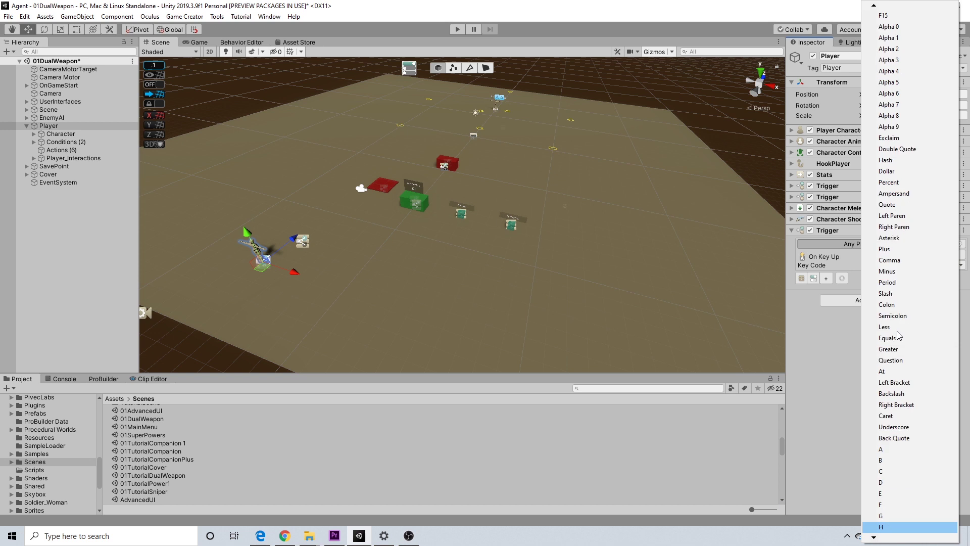
click(879, 526)
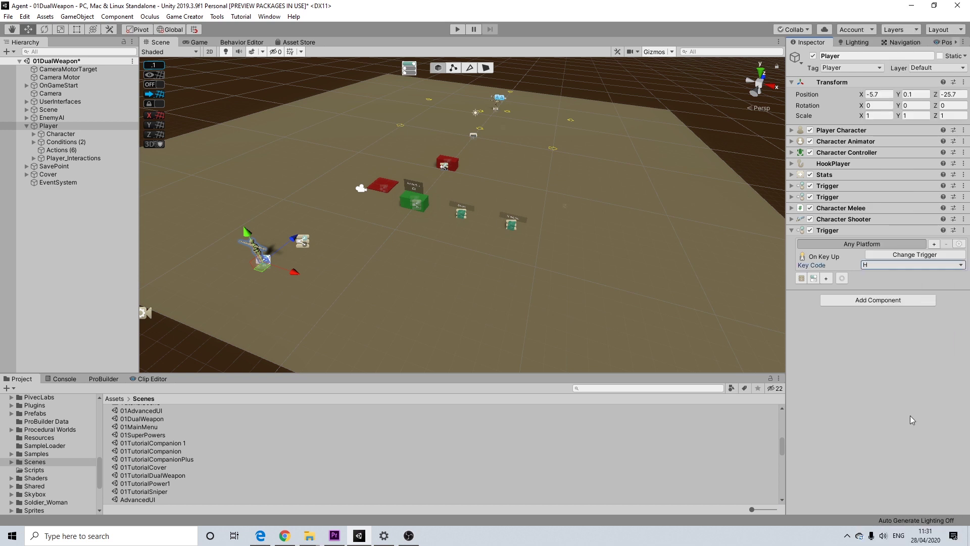
Attach a new Conditions object to the Player's H trigger and open it for editing.
middle_drag(418, 223, 455, 238)
scroll(446, 234, up, 3)
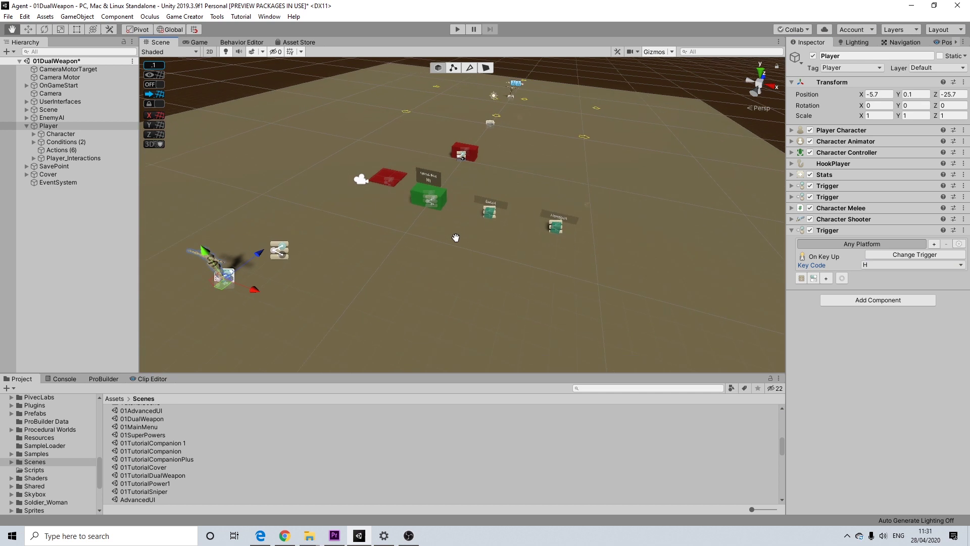
click(814, 279)
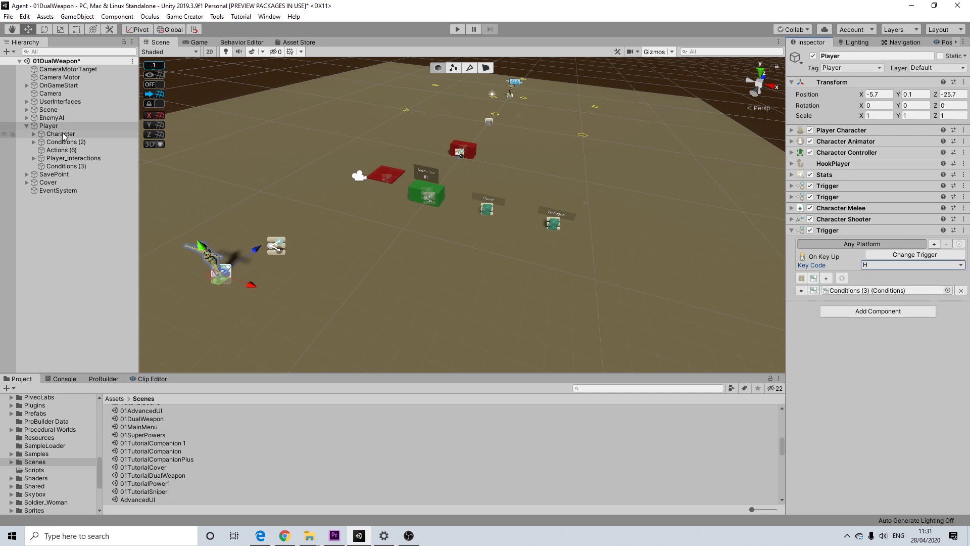
click(63, 165)
click(860, 154)
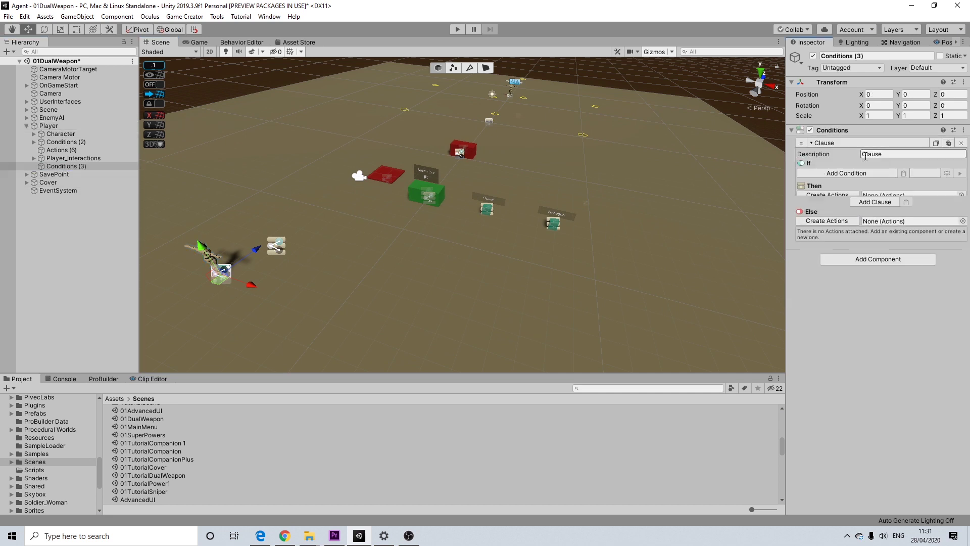
Add the Shooter condition Is Armed for the Player to the clause.
click(845, 173)
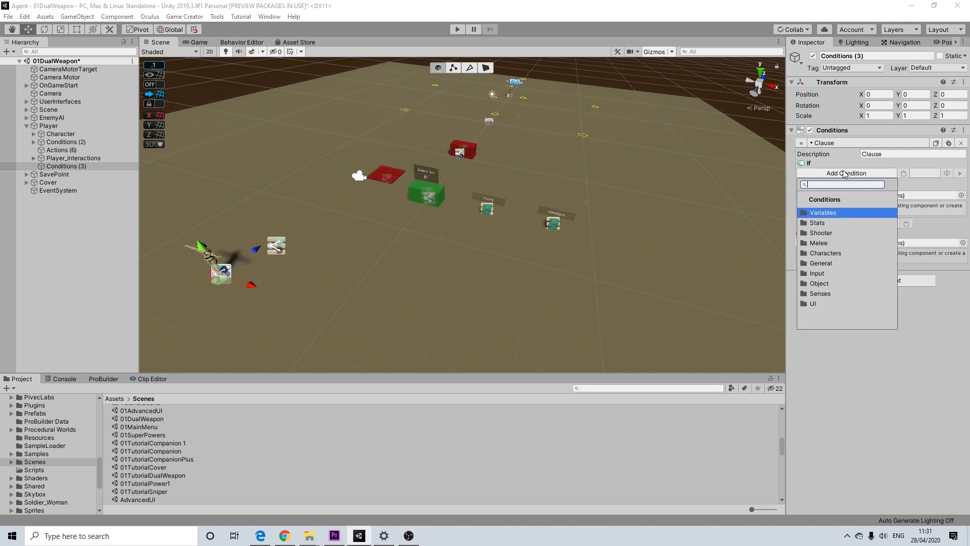
text(if)
key(BackSpace)
key(BackSpace)
text(d)
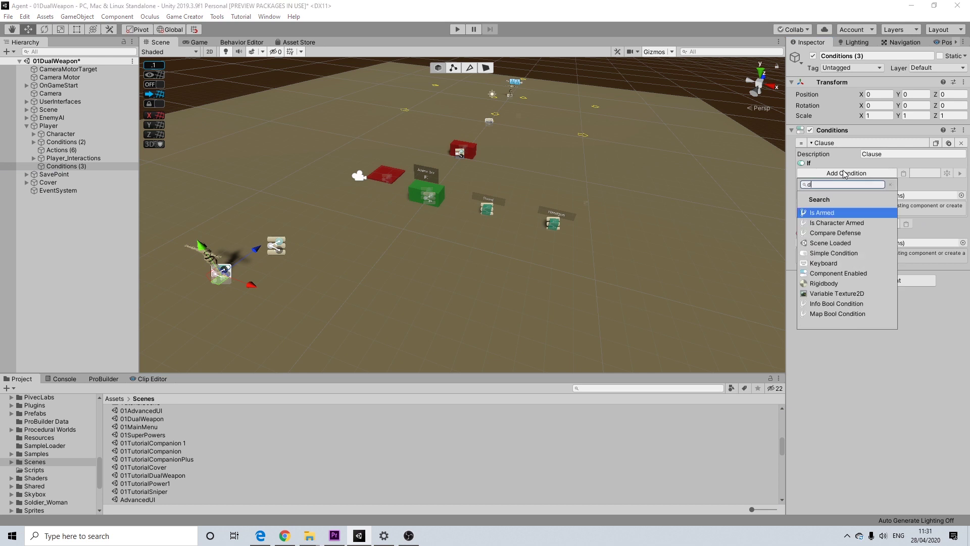
text(r)
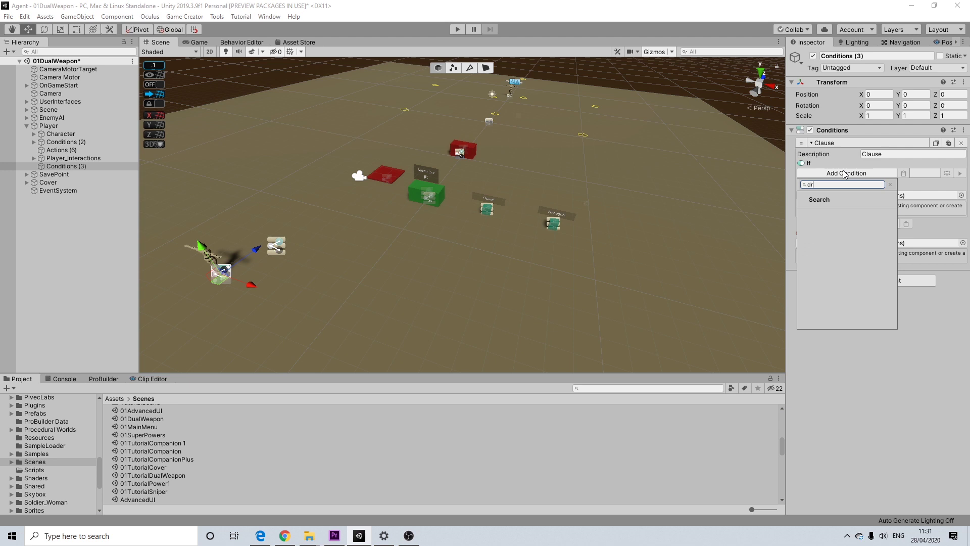
click(890, 185)
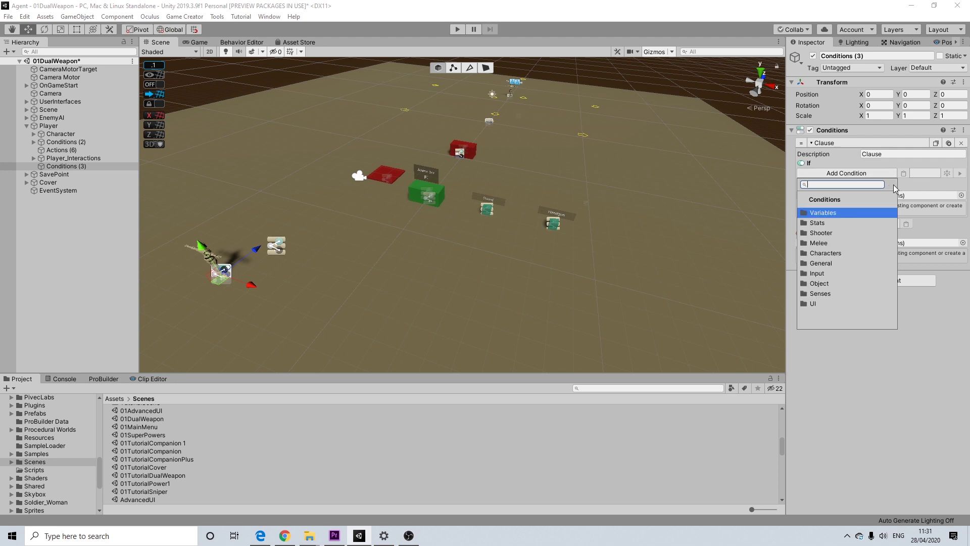
click(820, 233)
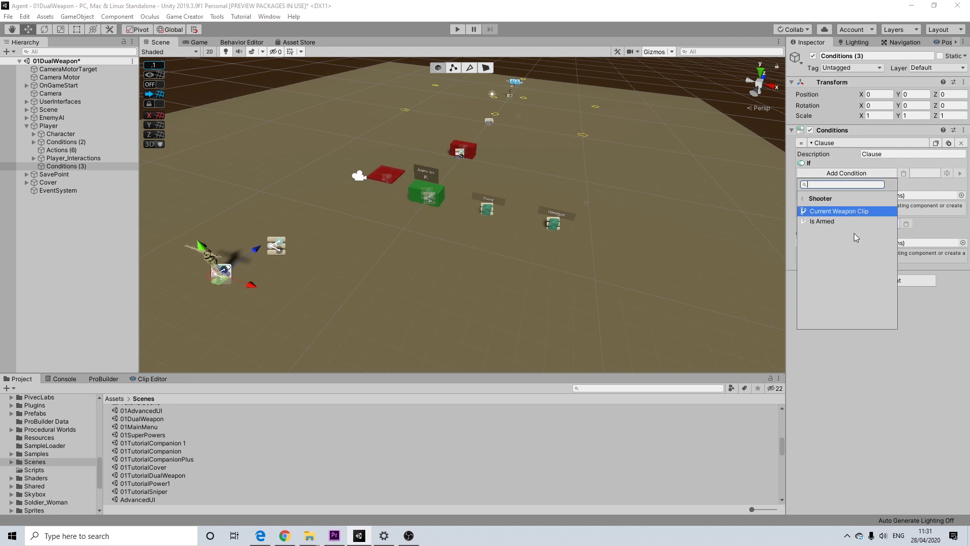
click(824, 221)
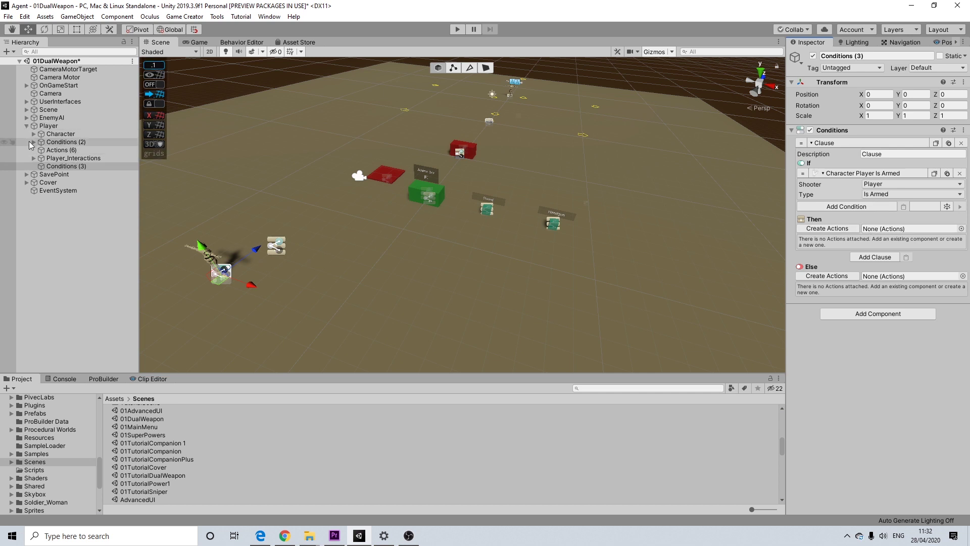
Assign PickSword's ActionsWeapon to the Then branch and PickRevolver's ActionsWeapon to the Else branch.
click(27, 109)
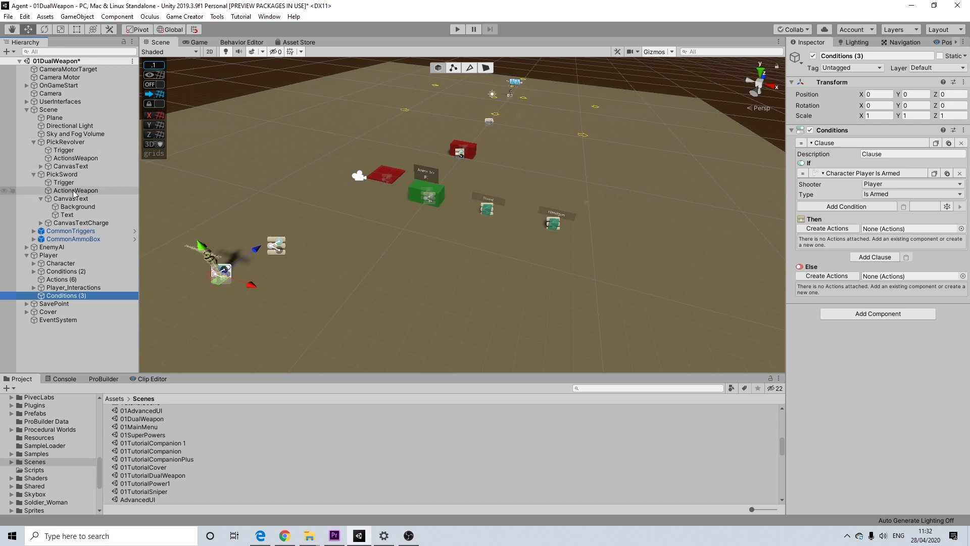
drag(73, 194, 881, 230)
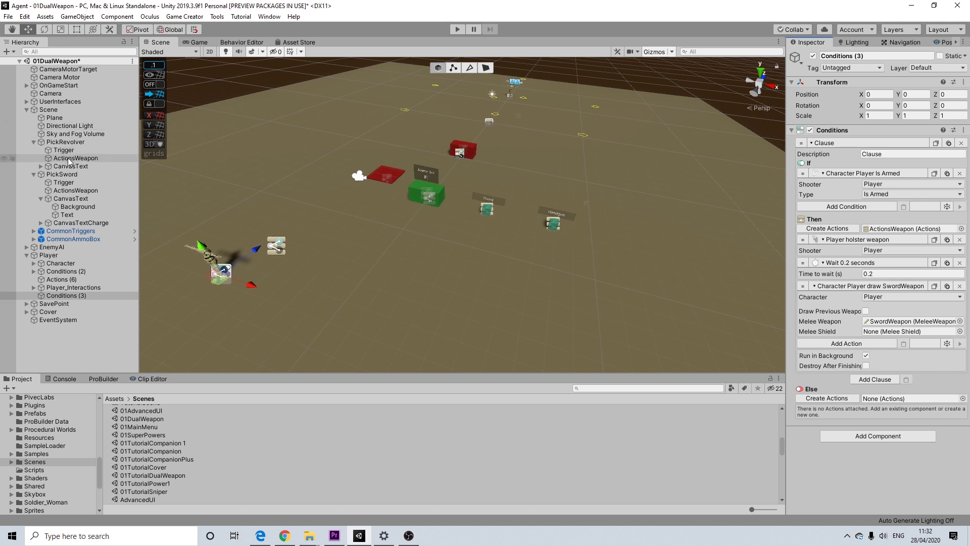
drag(72, 162, 881, 400)
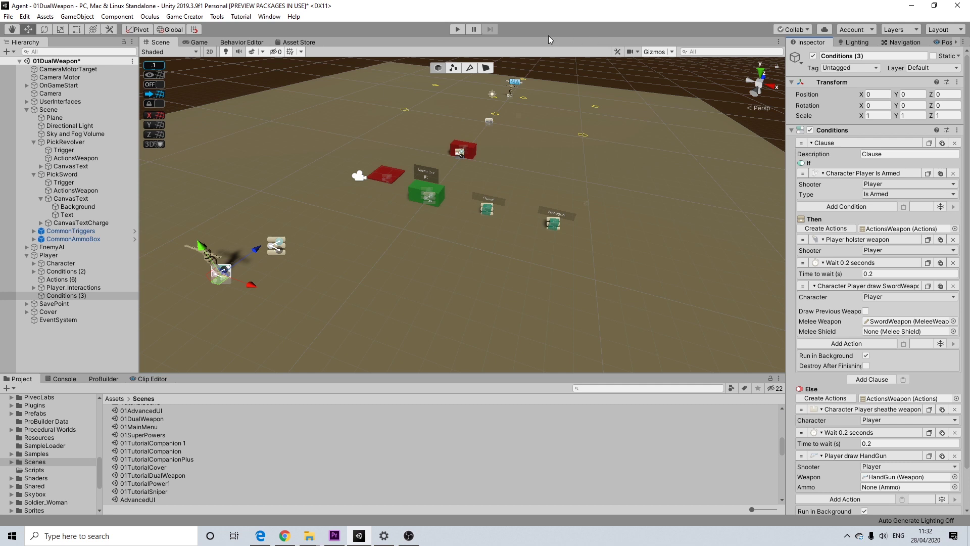
Play the scene, try the sword from its pickup, and pick up and aim the handgun.
click(457, 29)
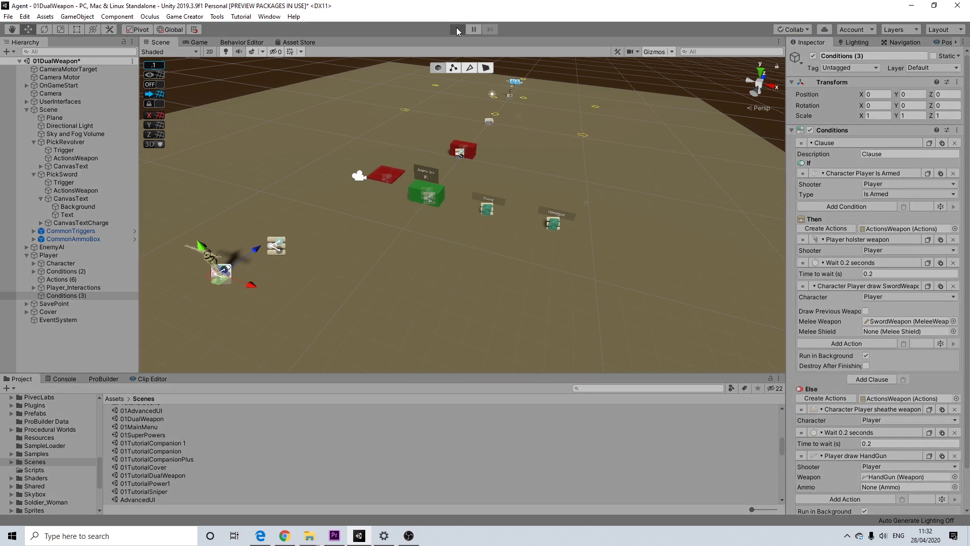
key(w)
key(w)
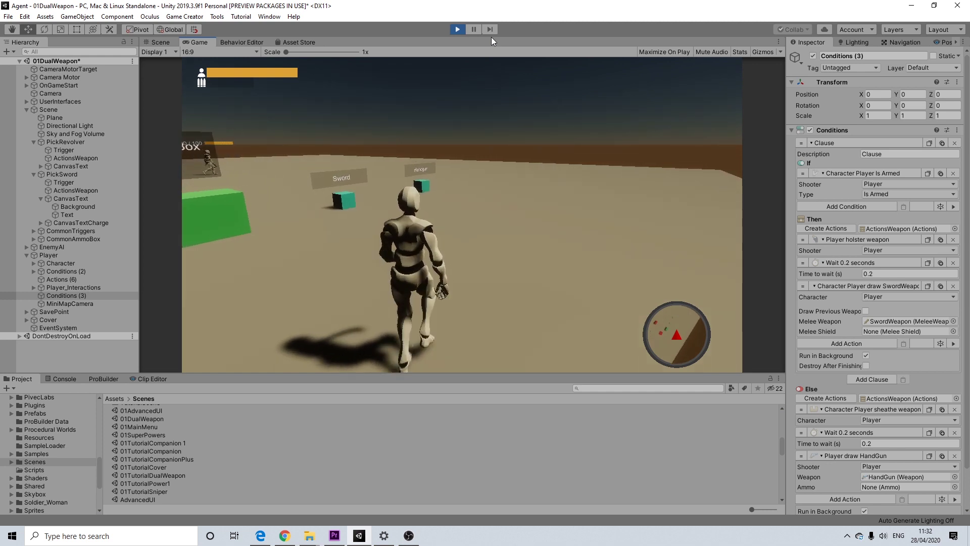
key(w)
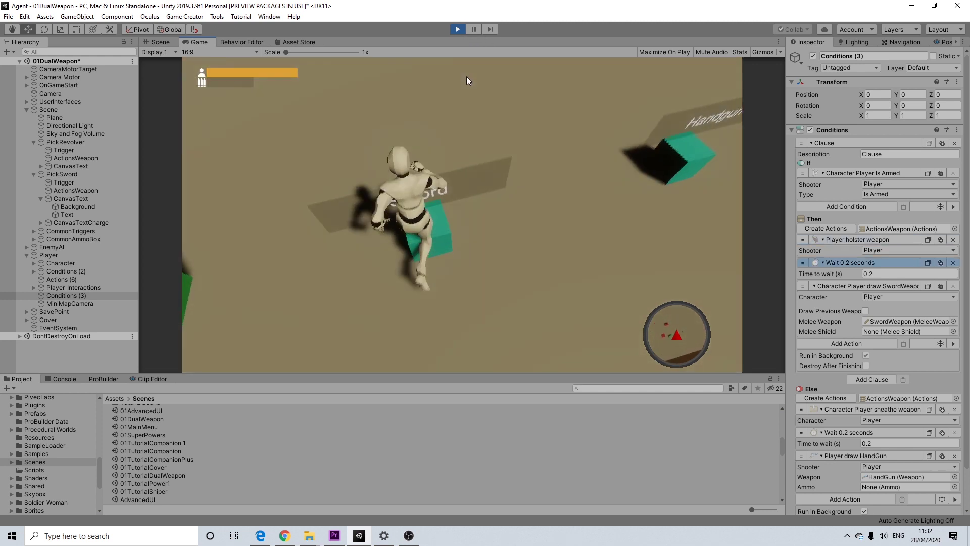
click(462, 214)
click(590, 218)
key(w)
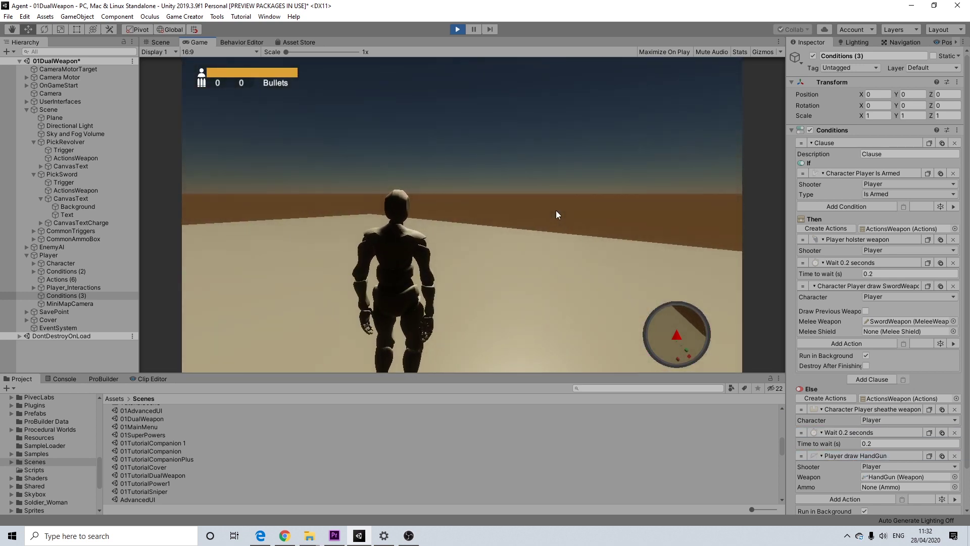
right_click(555, 211)
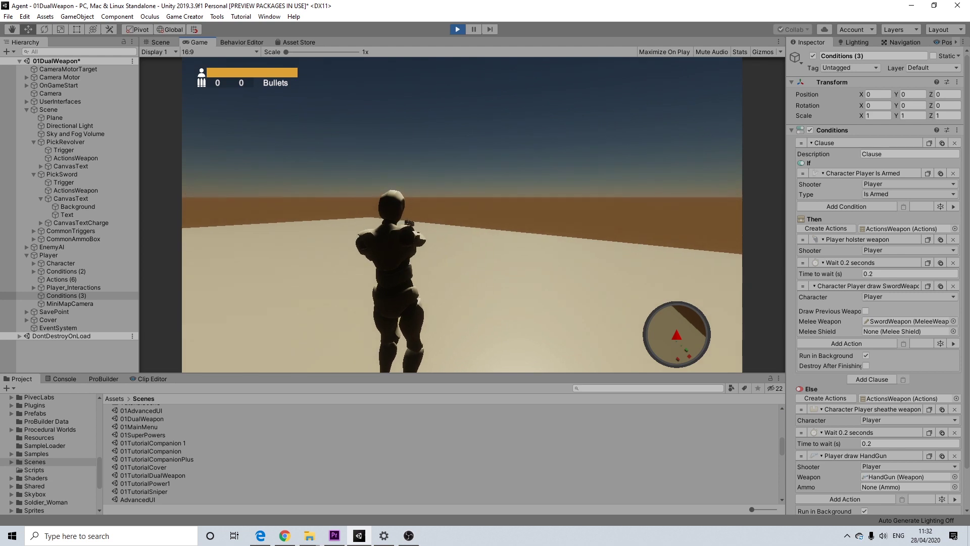
Collect bullets from the Ammo Box and fire three shots with the handgun.
key(w)
key(w)
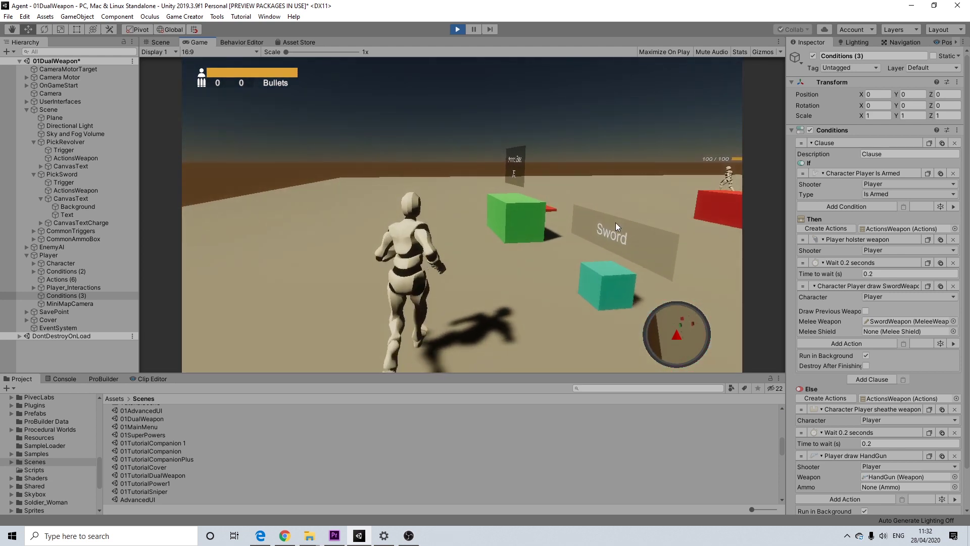
key(w)
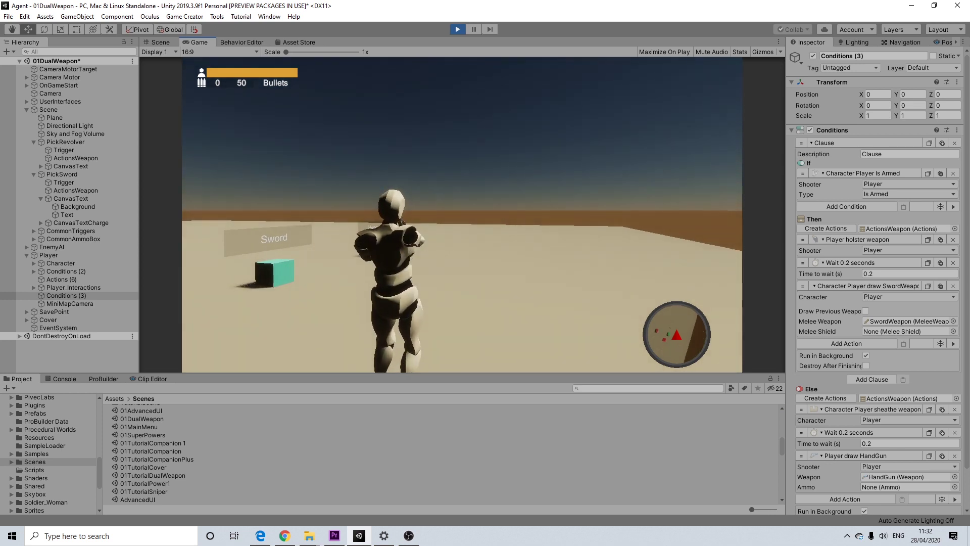
click(461, 214)
click(461, 215)
click(462, 214)
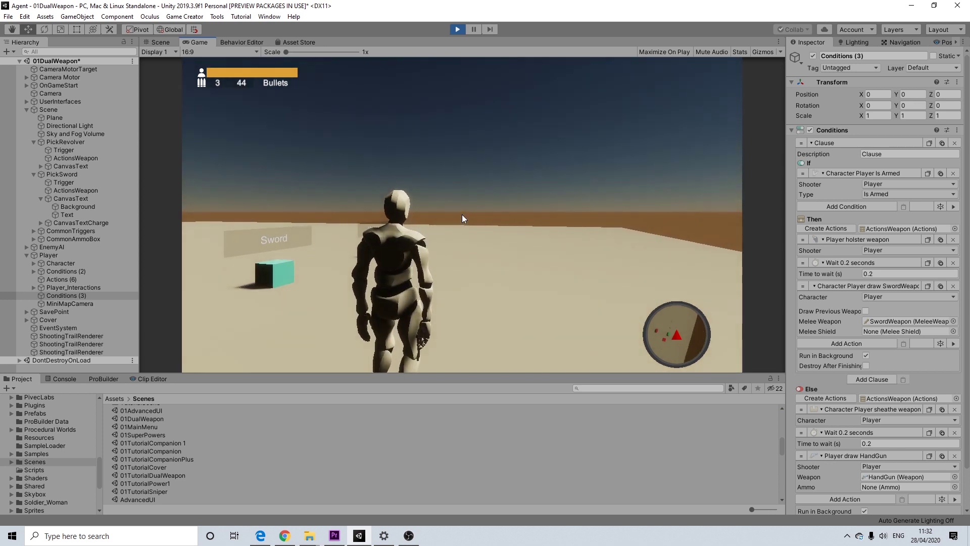
Swap the handgun for the sword through the new key trigger and test its attacks.
key(q)
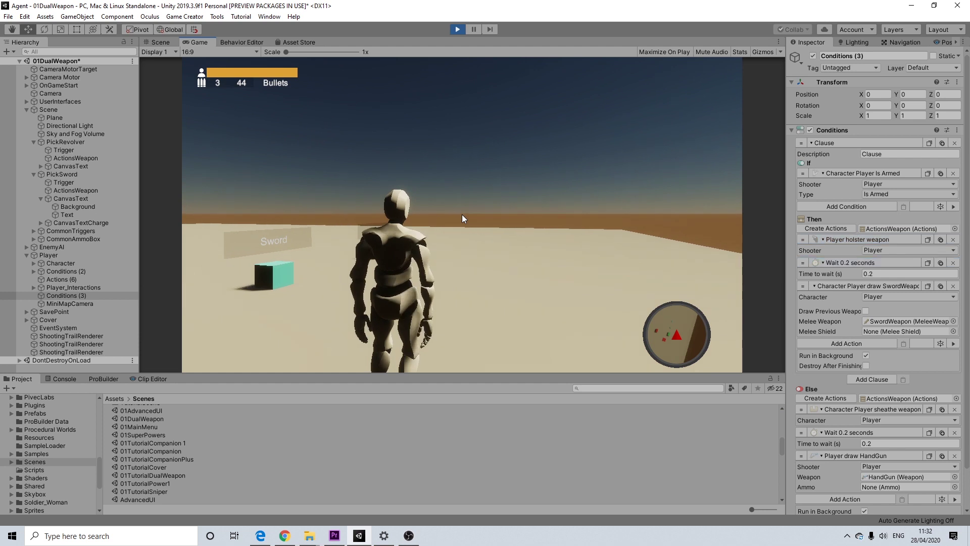
click(462, 214)
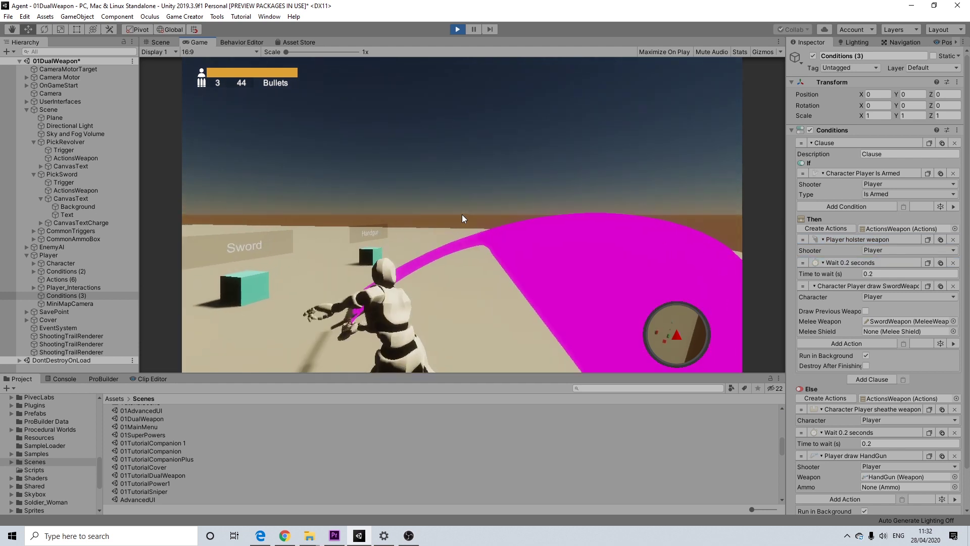
click(462, 214)
click(480, 219)
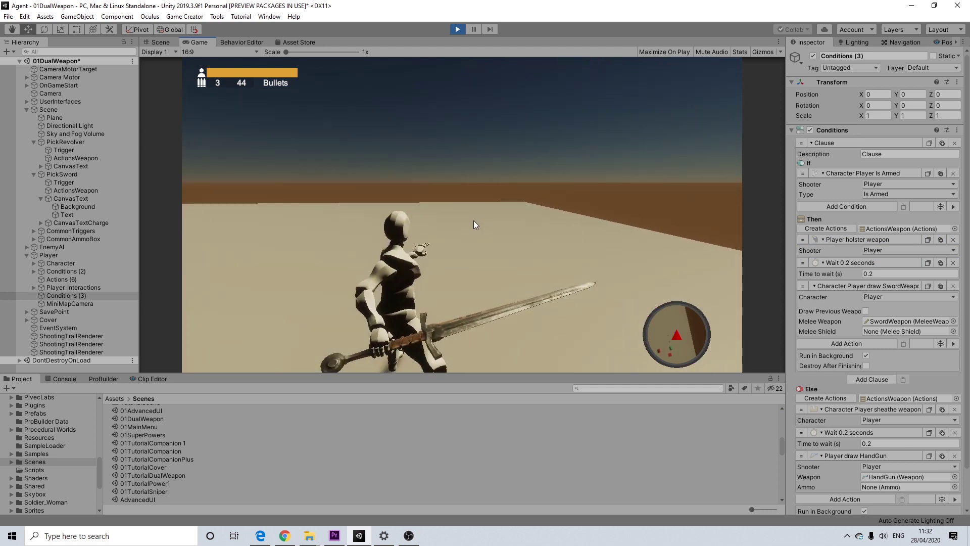
Swap back to the handgun through the key trigger, fire three shots and reload.
key(q)
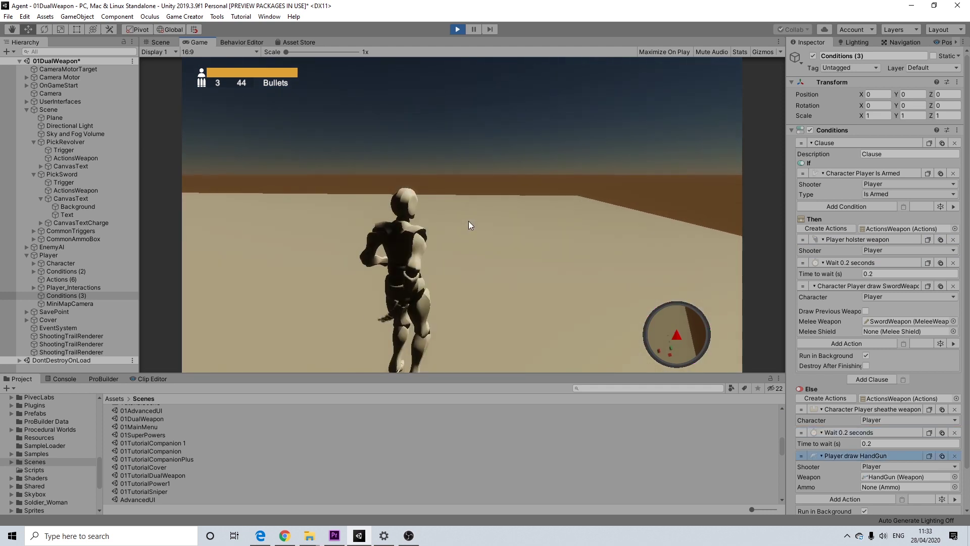
right_drag(468, 220, 462, 215)
click(462, 214)
click(462, 215)
click(463, 214)
key(r)
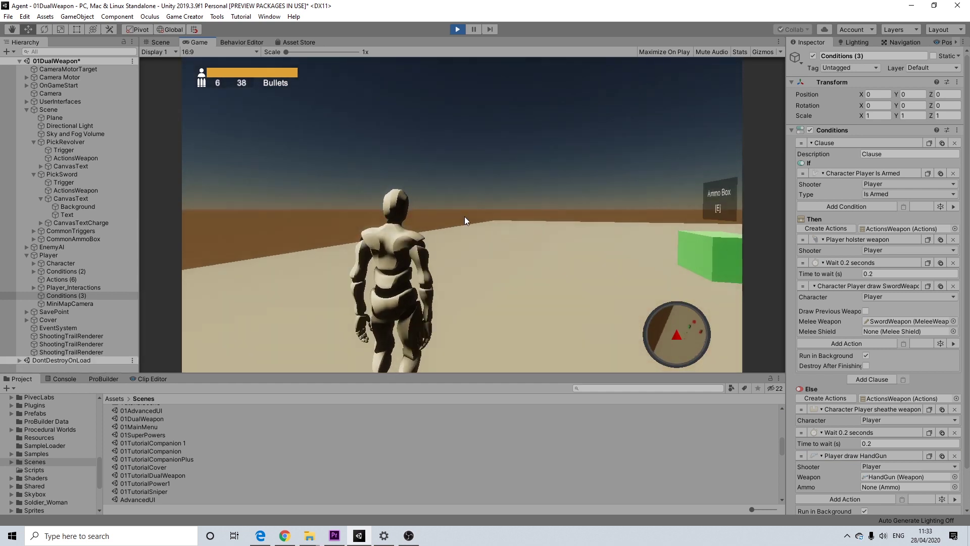
Swap to the sword through the key trigger once more and repeat its attacks.
key(q)
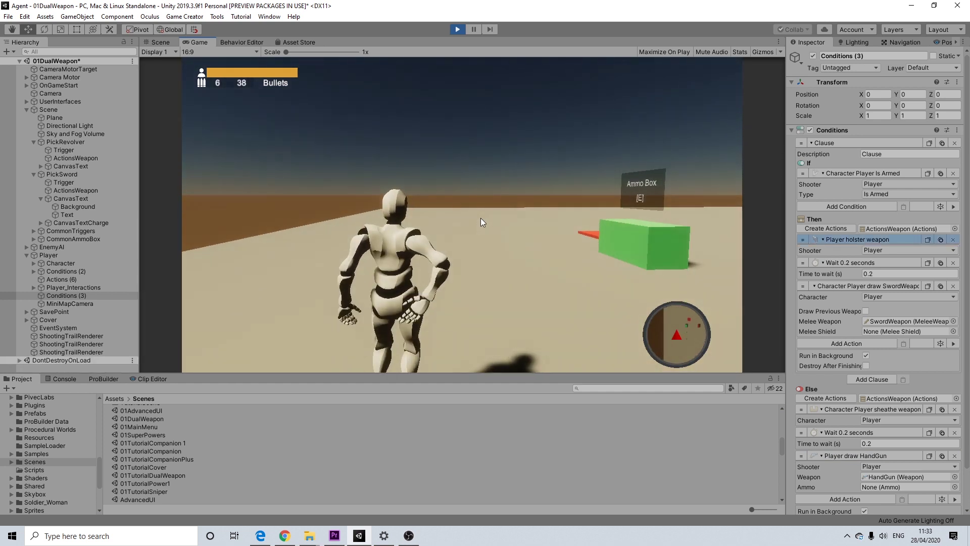
click(480, 217)
click(481, 218)
click(480, 217)
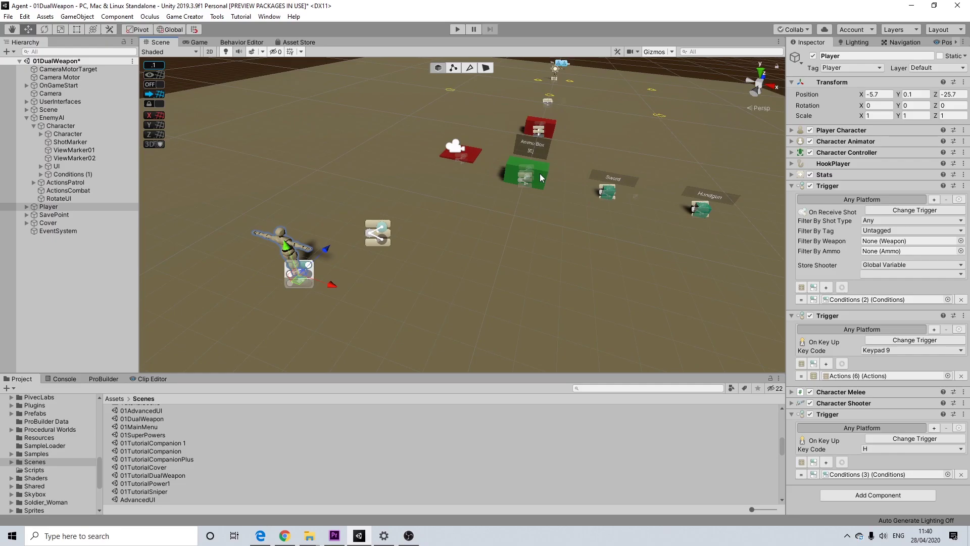
Add a second Trigger component to the EnemyAI's parent Character object and set its event to On Receive Attack.
drag(540, 174, 529, 176)
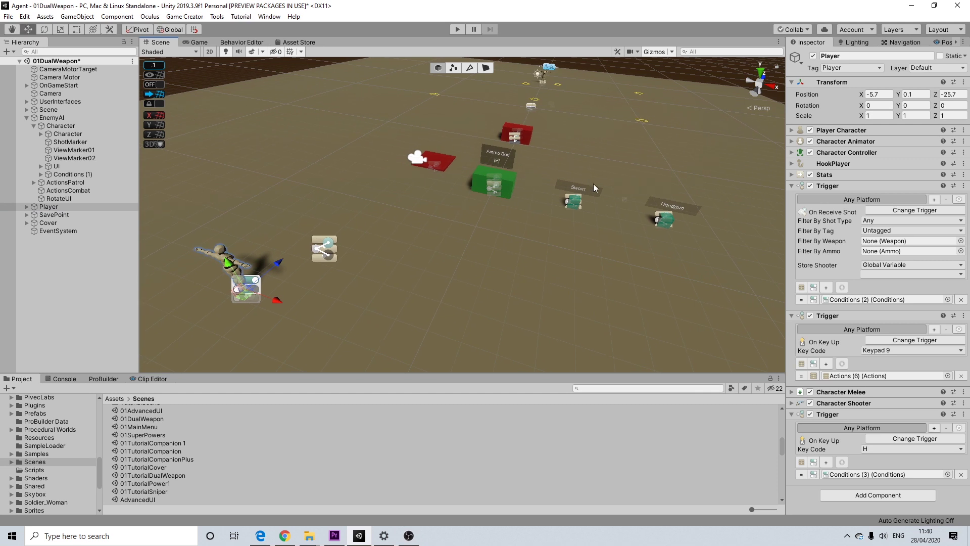
middle_drag(616, 172, 489, 270)
scroll(420, 229, up, 5)
middle_drag(396, 215, 485, 235)
scroll(486, 238, up, 3)
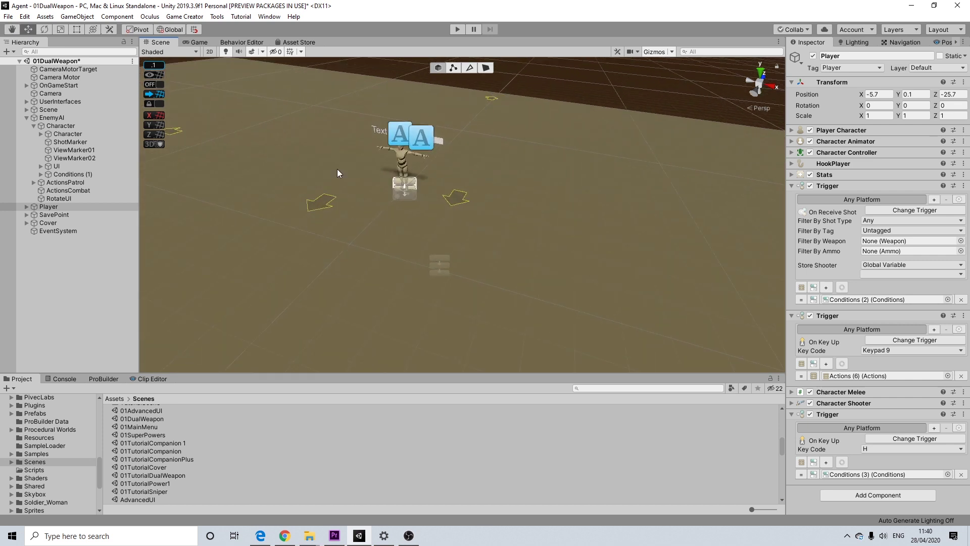
click(51, 127)
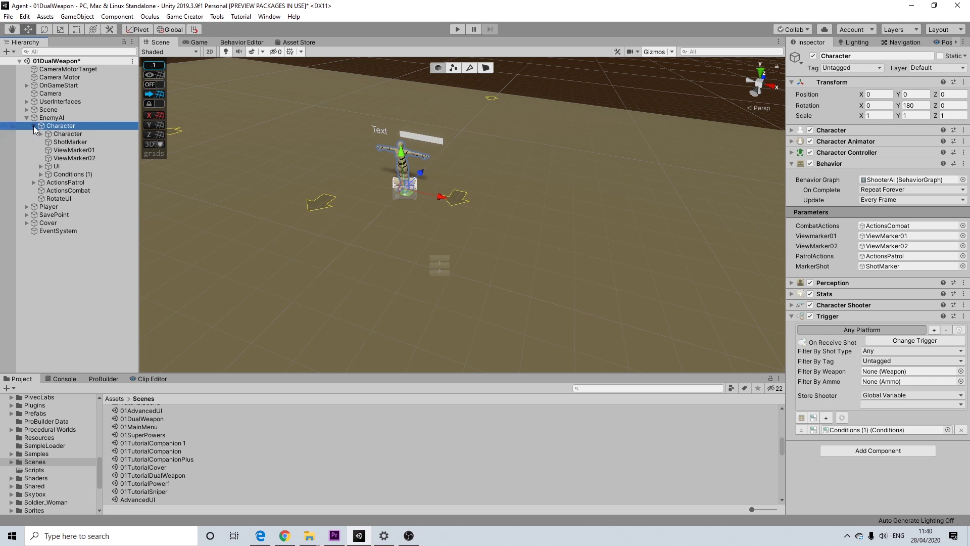
click(34, 126)
click(34, 126)
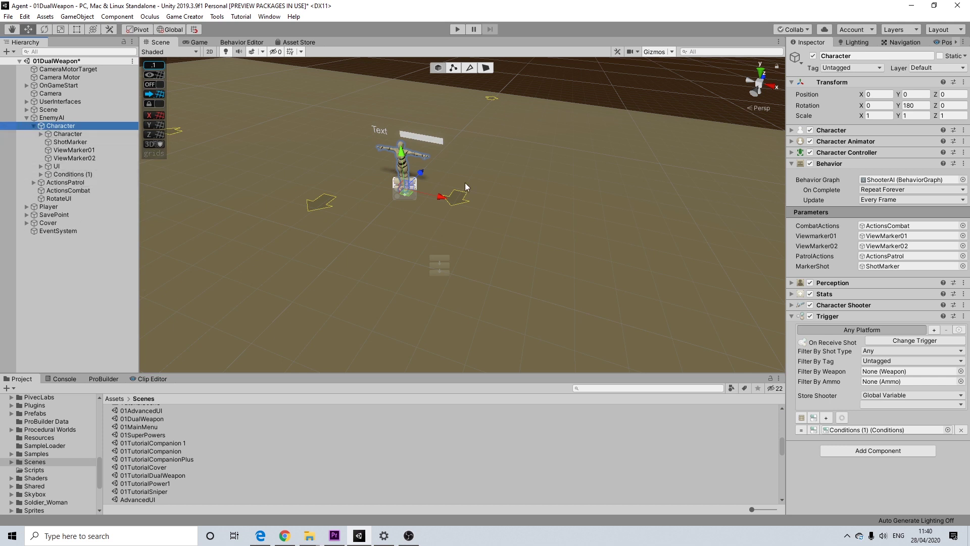
middle_drag(378, 159, 390, 180)
scroll(481, 162, up, 3)
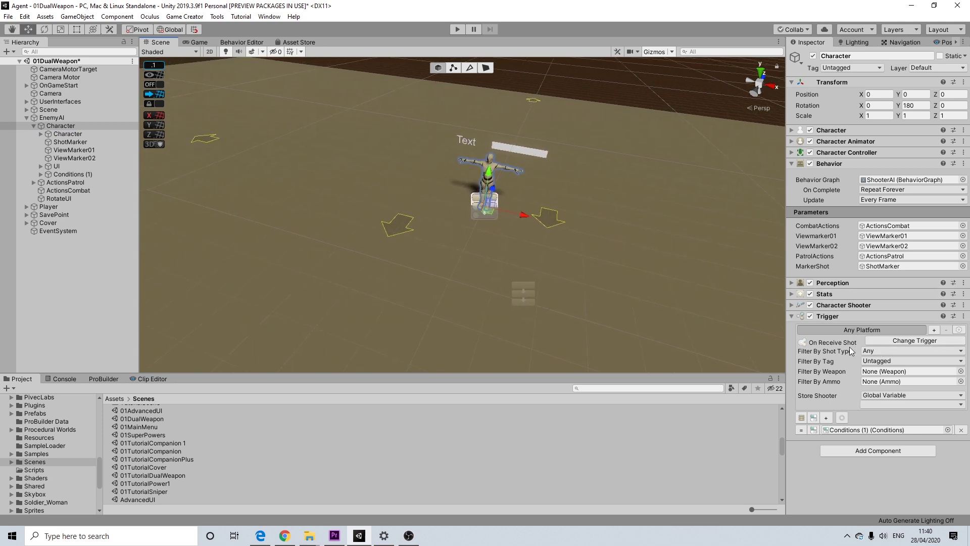
click(868, 451)
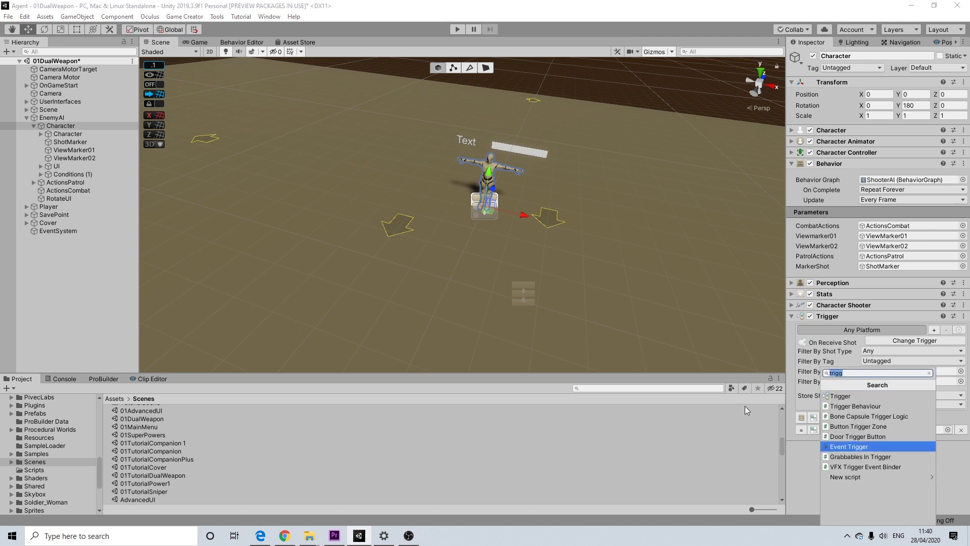
click(845, 398)
click(880, 471)
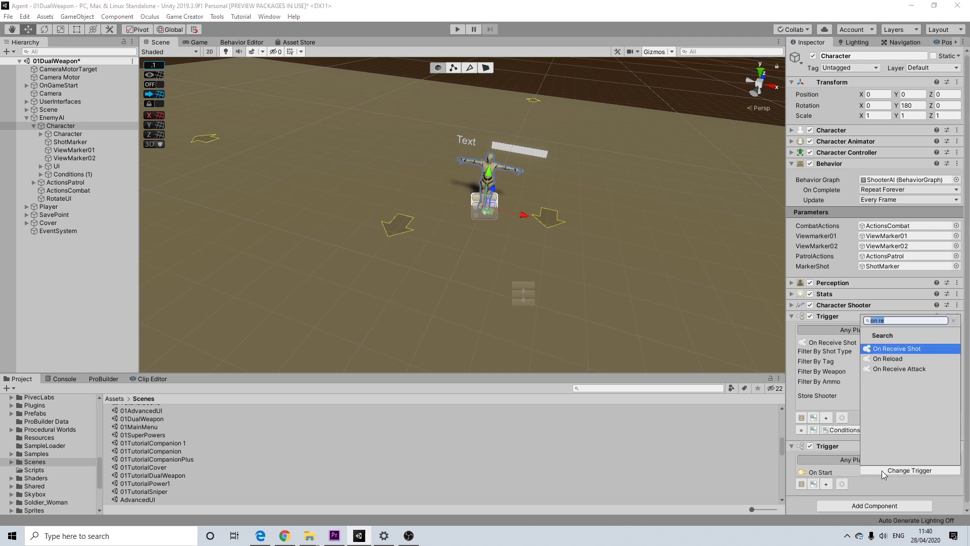
click(893, 370)
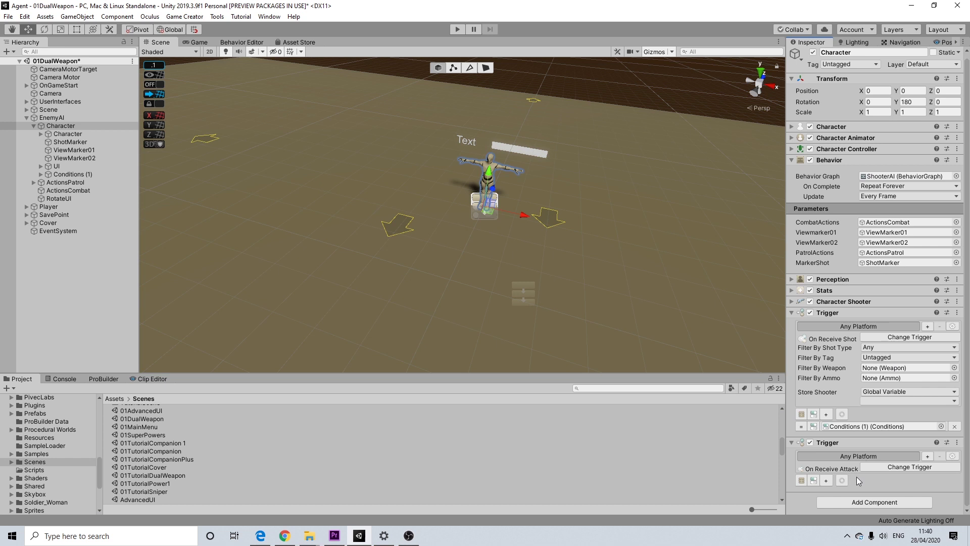
Assign the existing Conditions (1) to the On Receive Attack trigger, delete the newly created conditions object, and review the health clause.
click(822, 480)
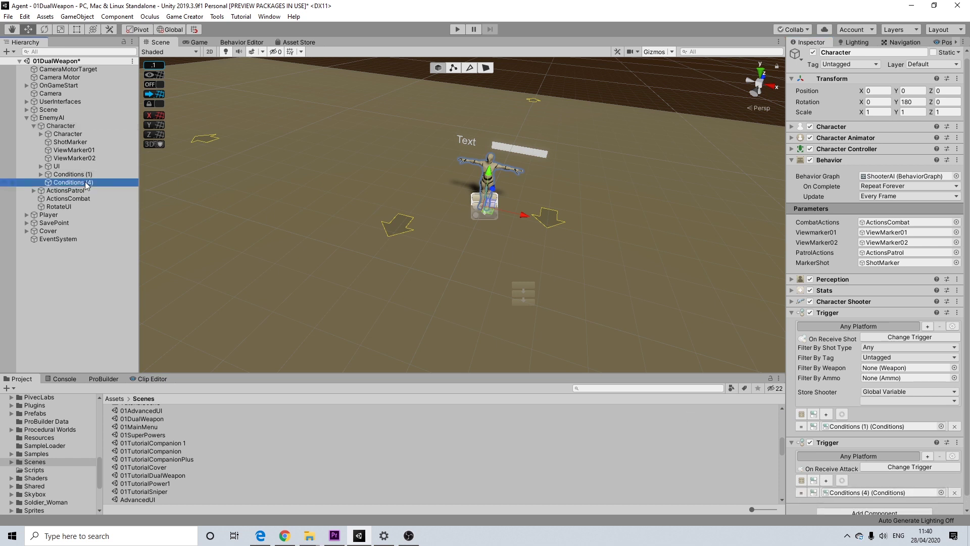
click(86, 183)
key(Delete)
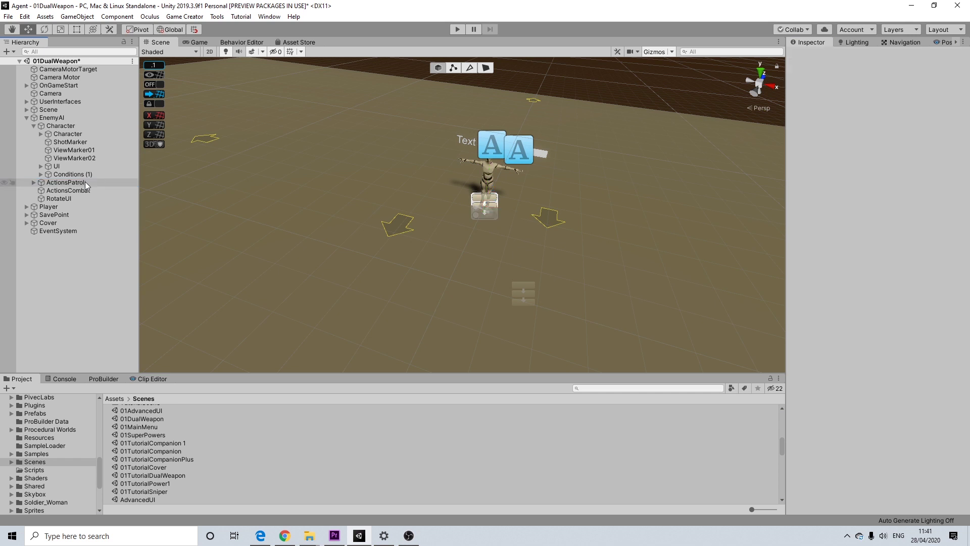
click(56, 126)
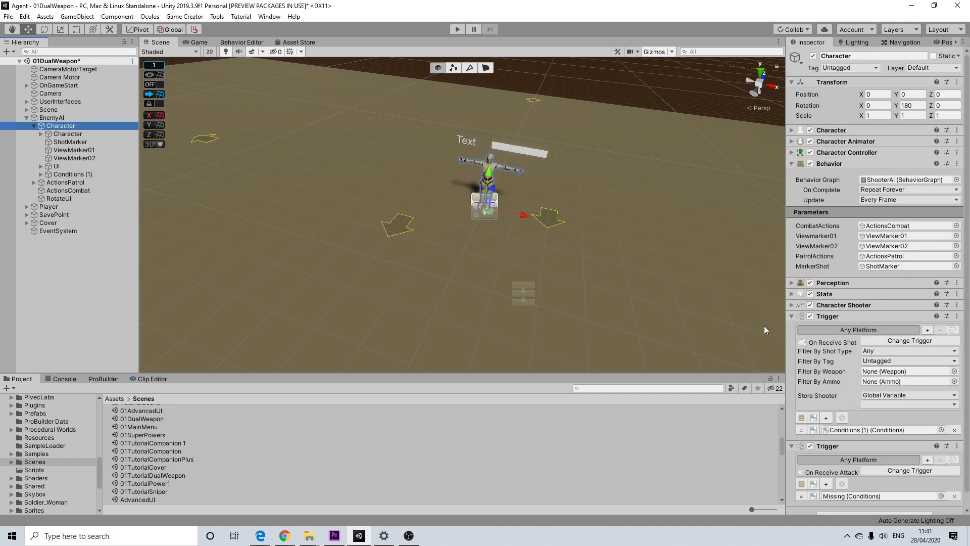
scroll(875, 404, down, 1)
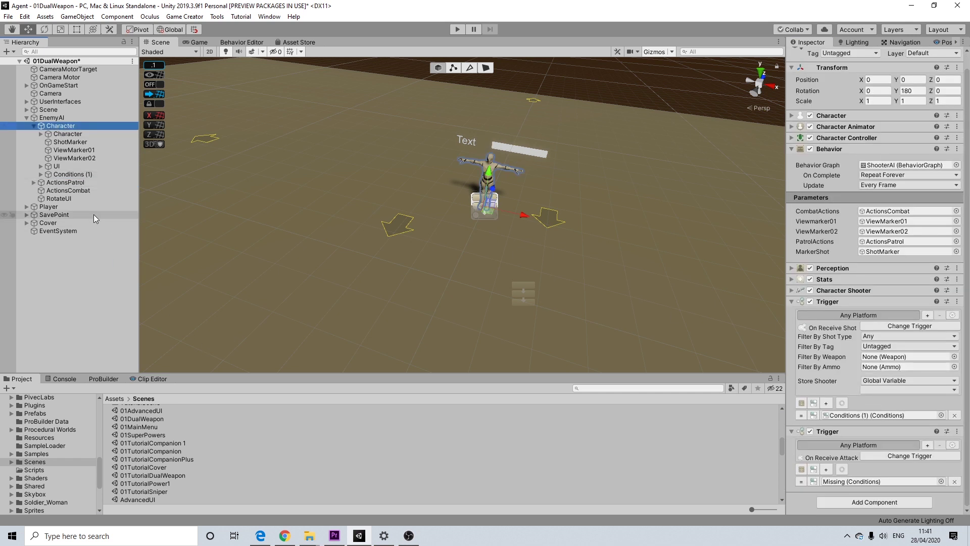
drag(71, 175, 853, 488)
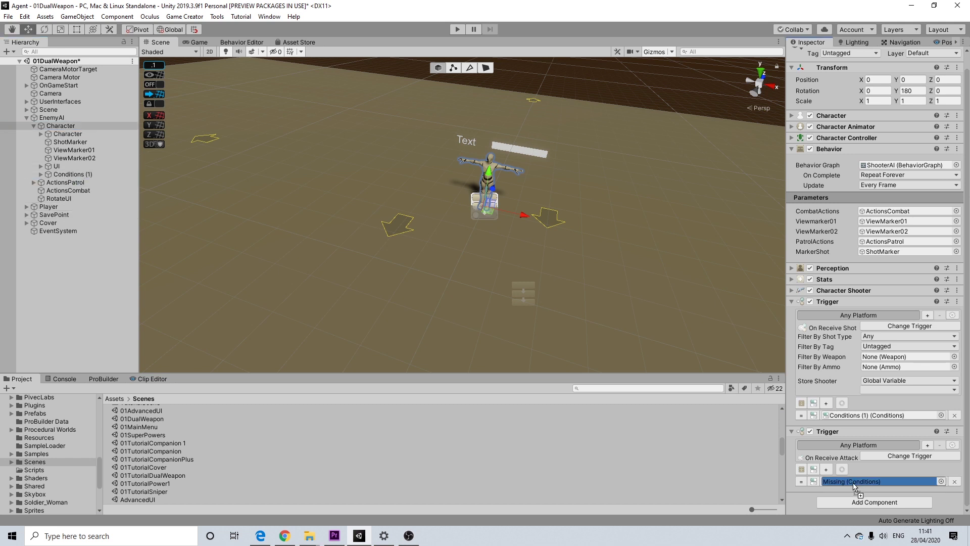
click(89, 174)
scroll(878, 293, down, 2)
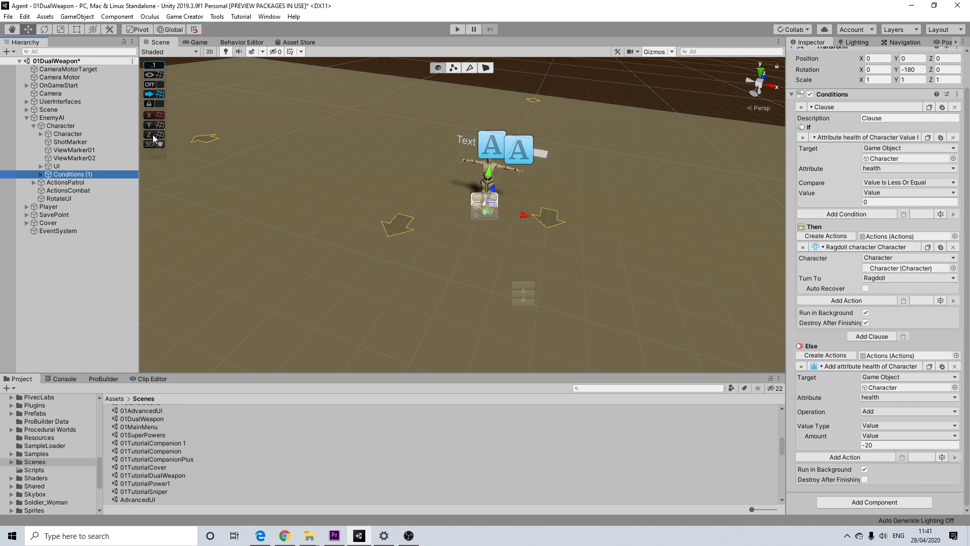
Run the scene and collect the ammo, sword and handgun with the player.
click(76, 117)
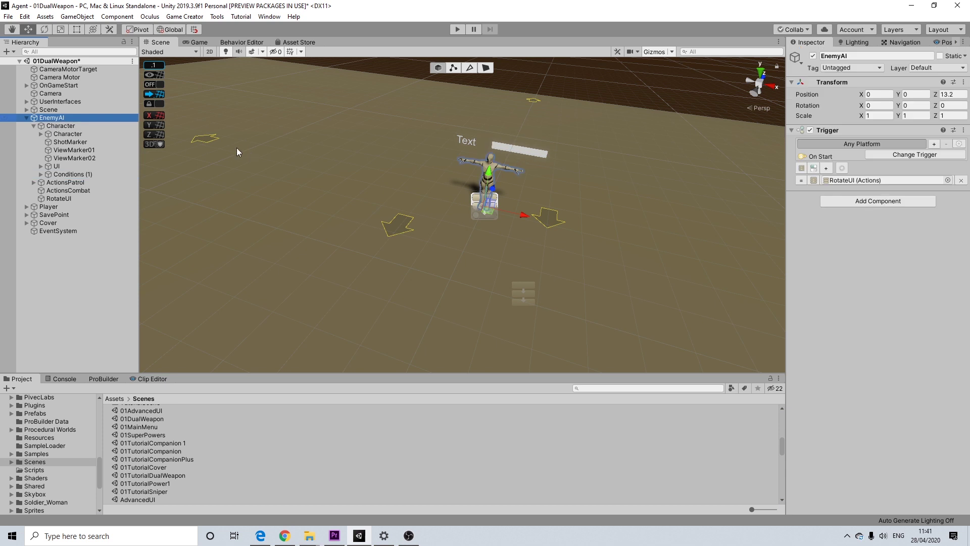
scroll(417, 147, down, 3)
click(462, 30)
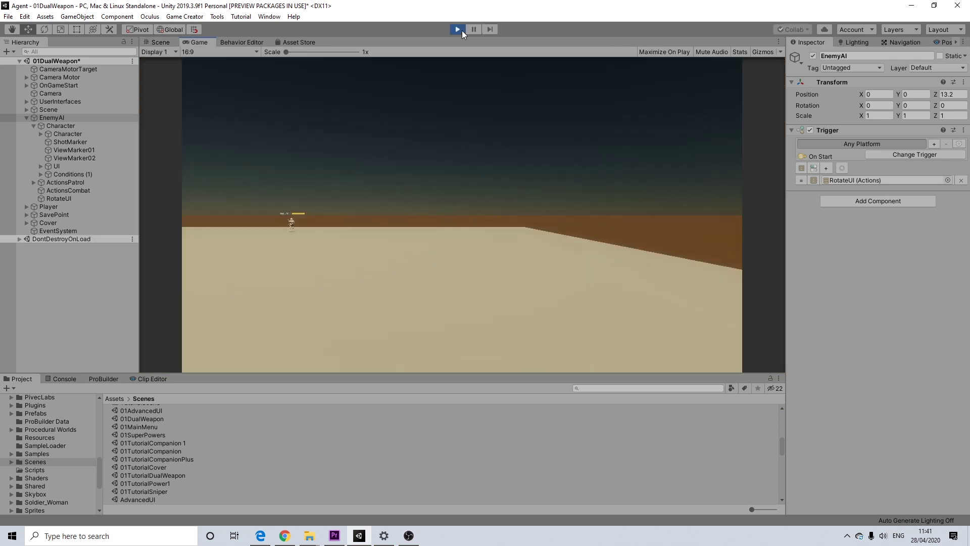
key(a)
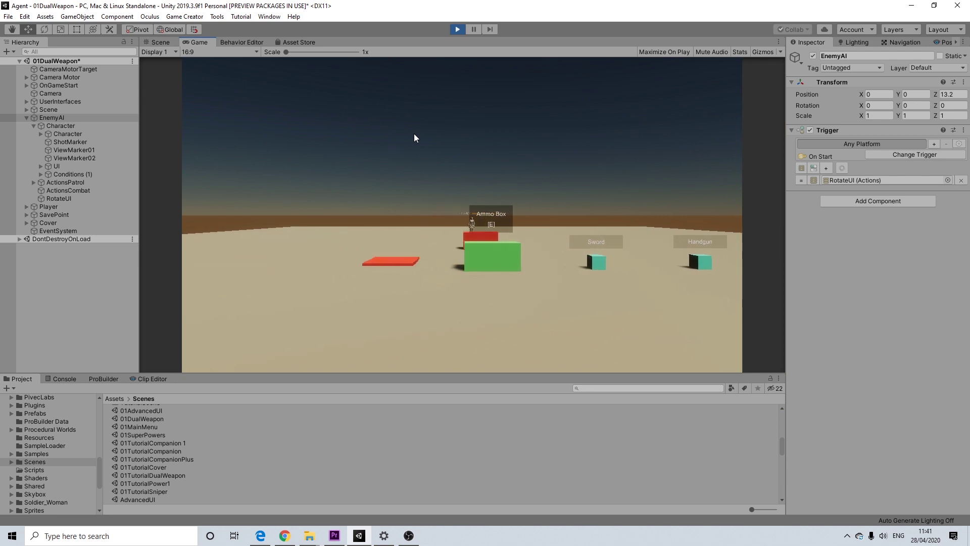
key(w)
key(d)
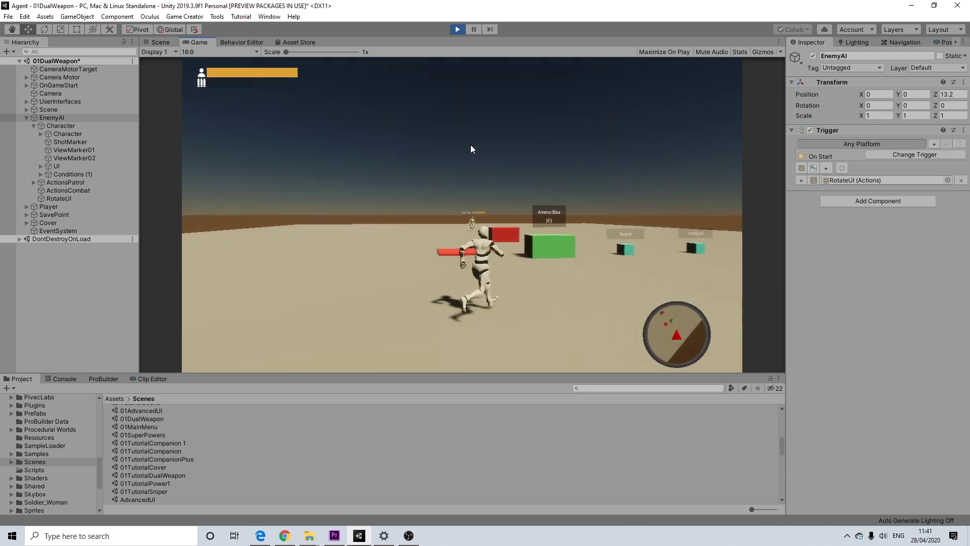
key(w)
key(w)
key(w)
right_drag(527, 156, 467, 156)
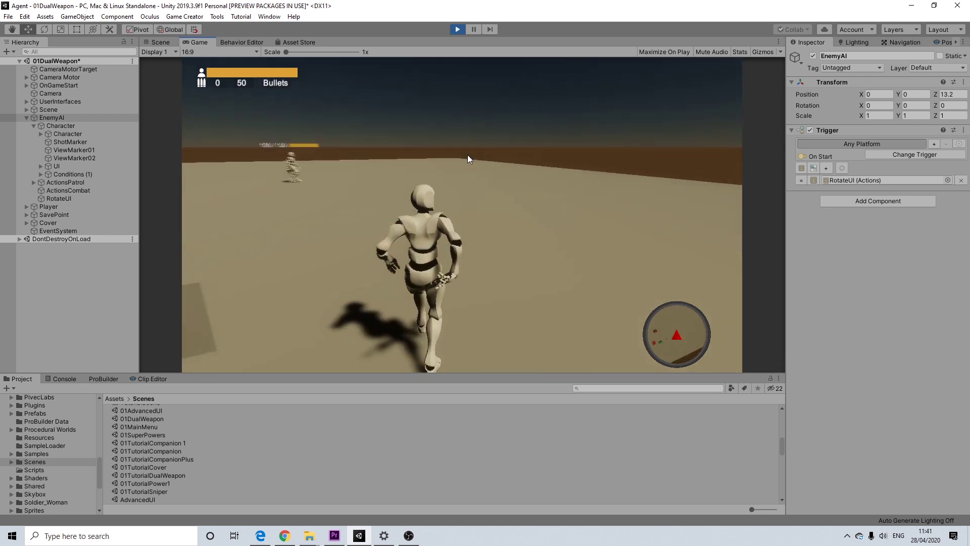
Reload the handgun and fire three shots at the patrolling enemy.
key(r)
key(w)
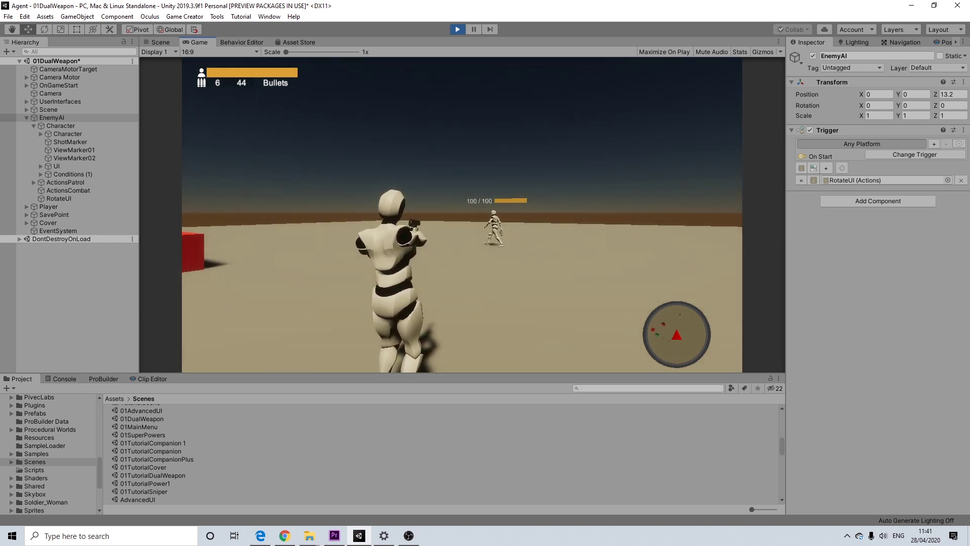
click(462, 215)
click(462, 215)
click(462, 214)
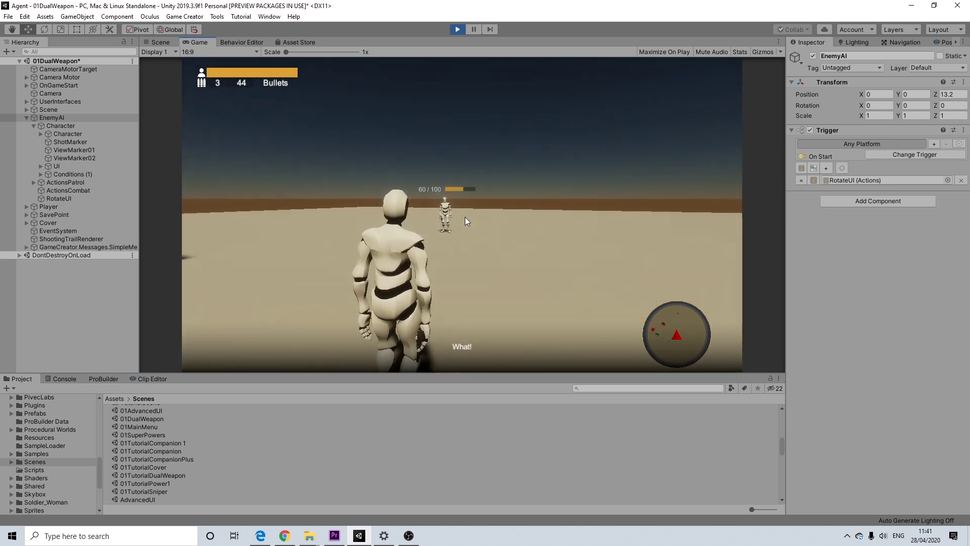
Run up to the enemy, switch to the sword and strike it to test the attack damage.
key(w)
key(w)
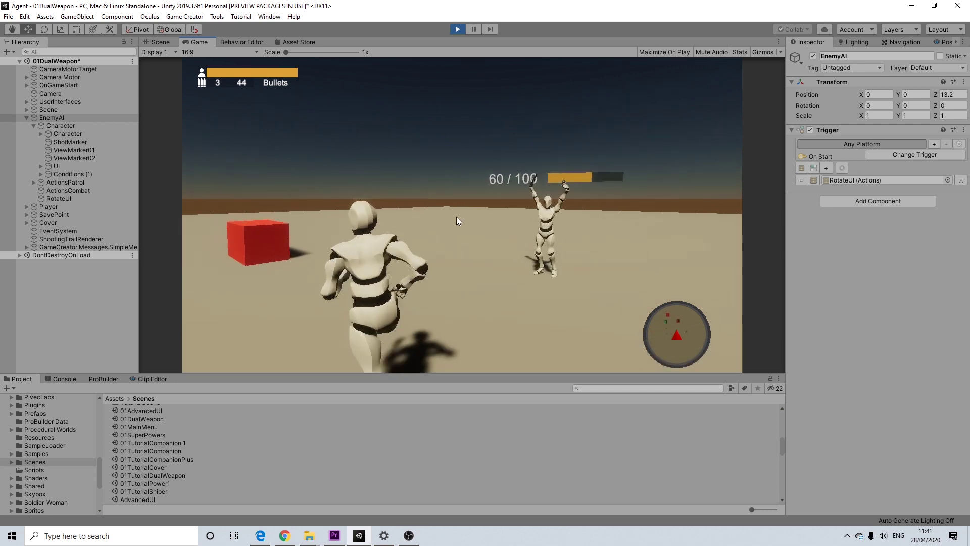
click(503, 219)
click(504, 219)
click(708, 229)
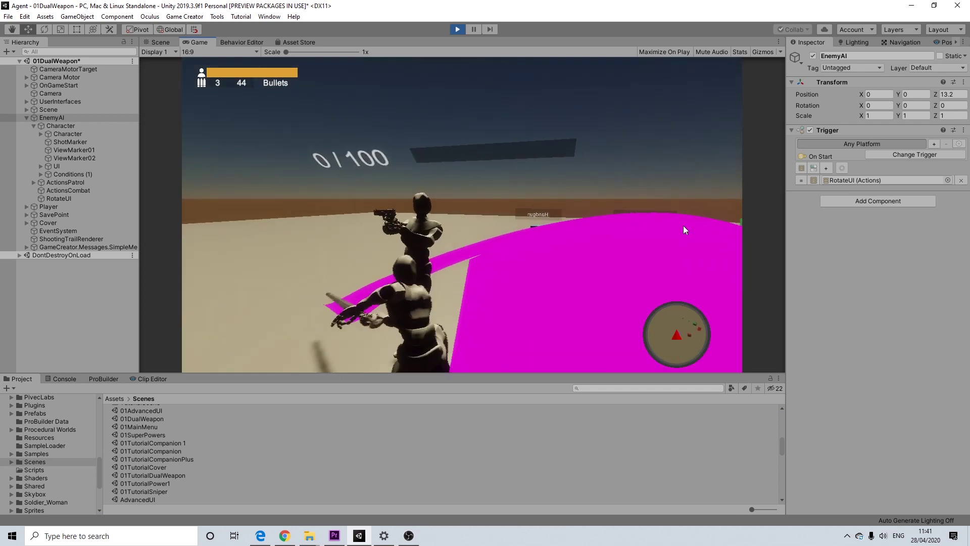
click(682, 227)
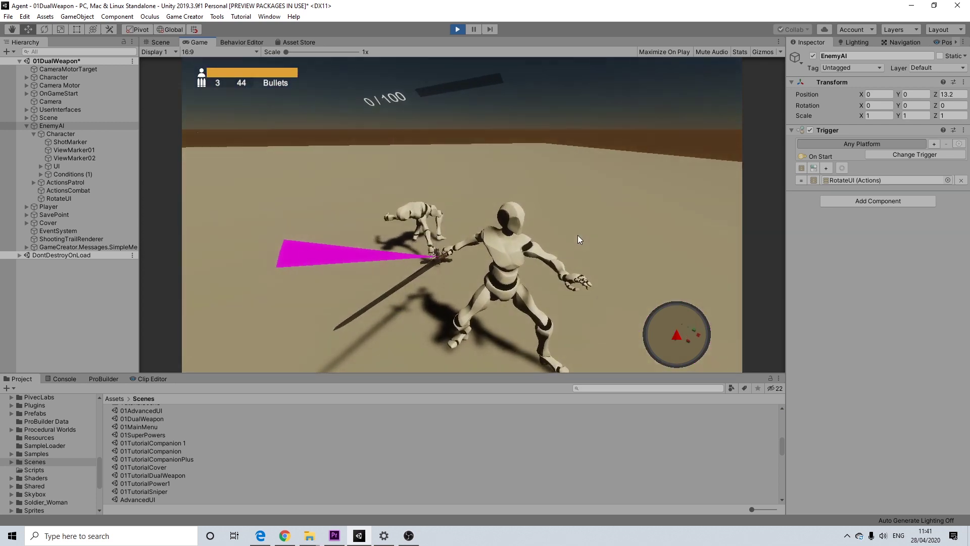
Run around the defeated enemy with the sword drawn and repeat the sword attacks.
key(w)
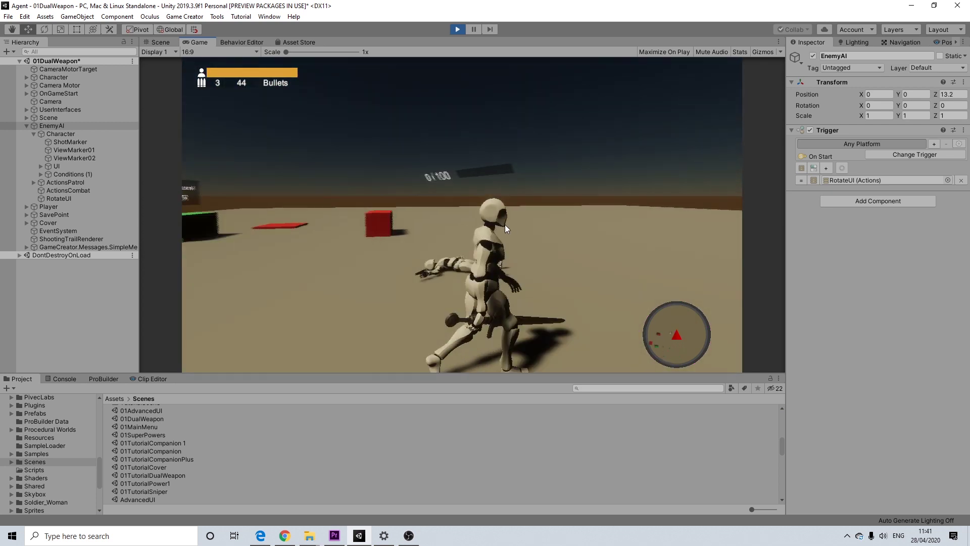
key(w)
click(422, 223)
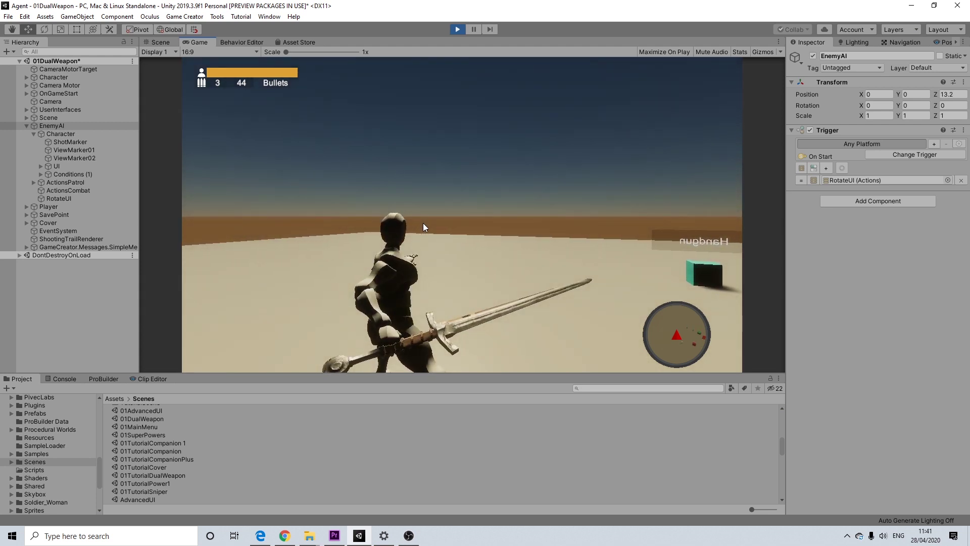
key(w)
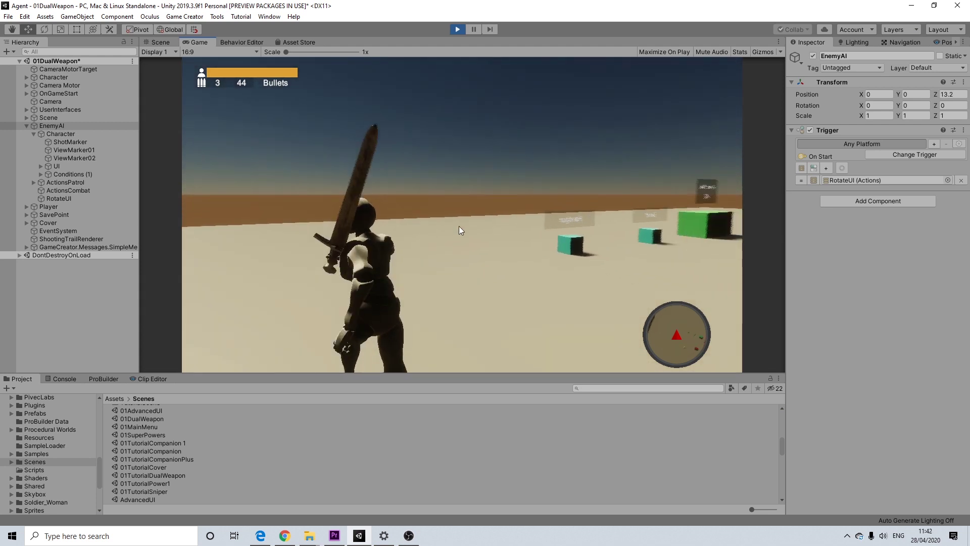
key(w)
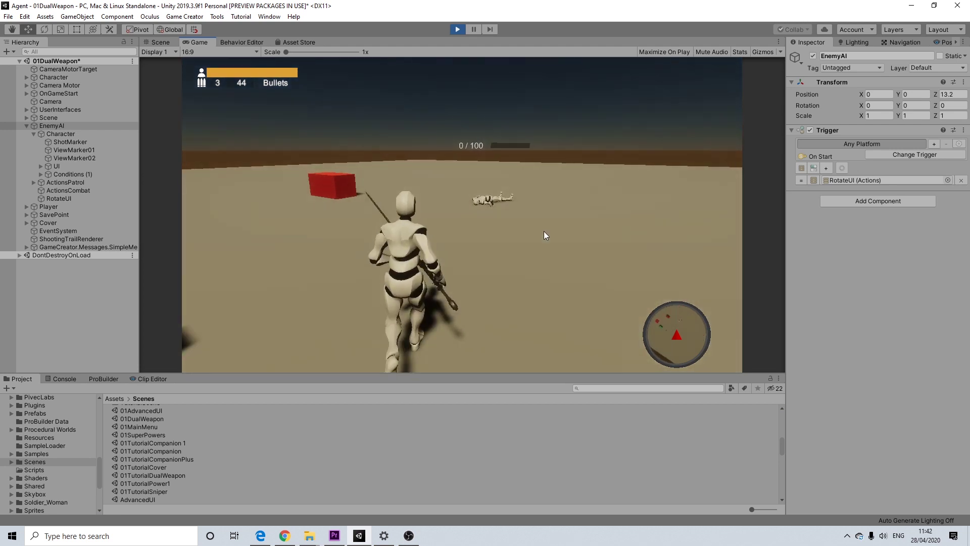
key(w)
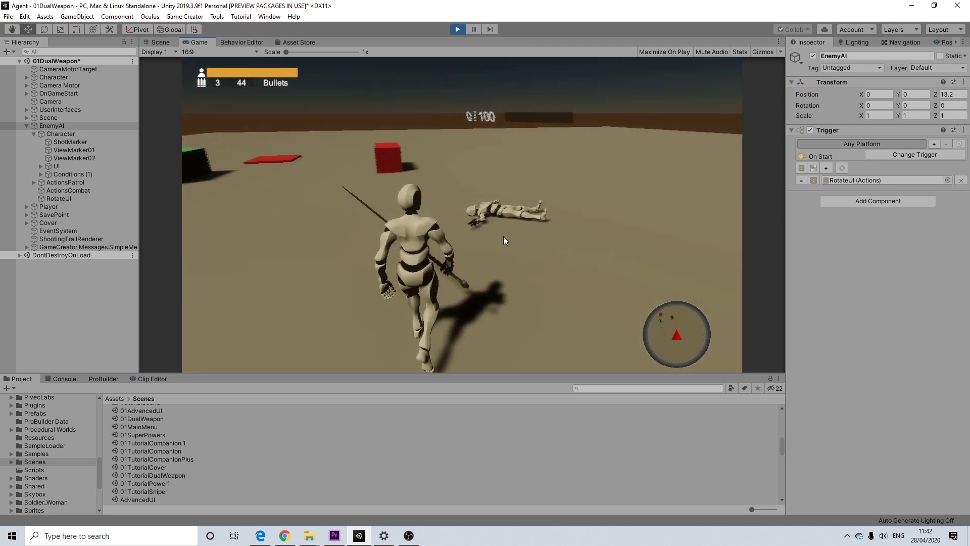
click(467, 233)
key(w)
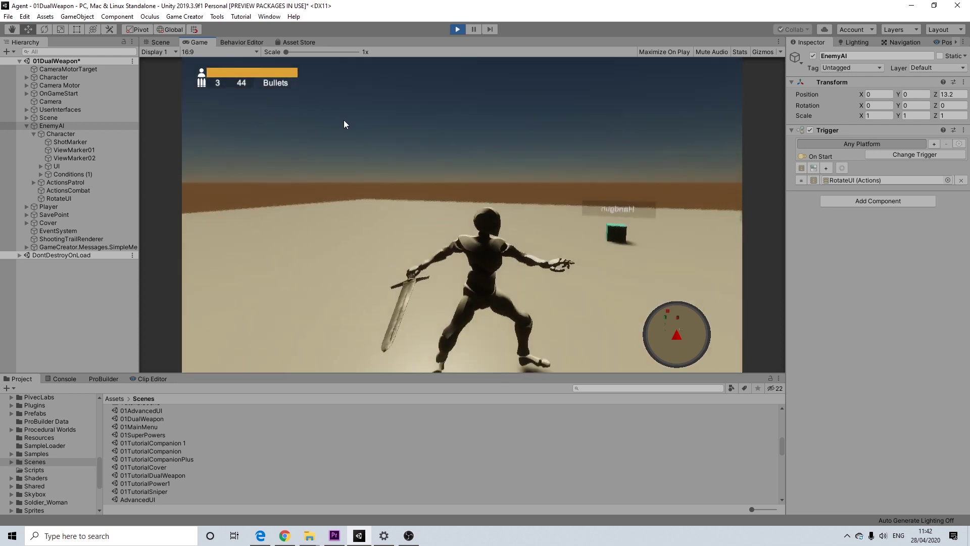
key(w)
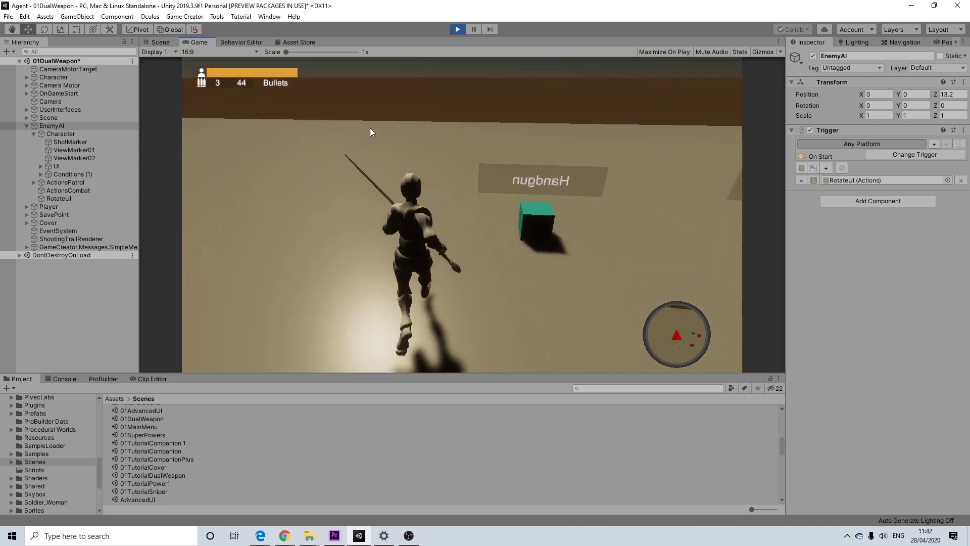
Run past the weapon pickups, switch back to the handgun, aim and reload it, and turn the view around the player.
key(w)
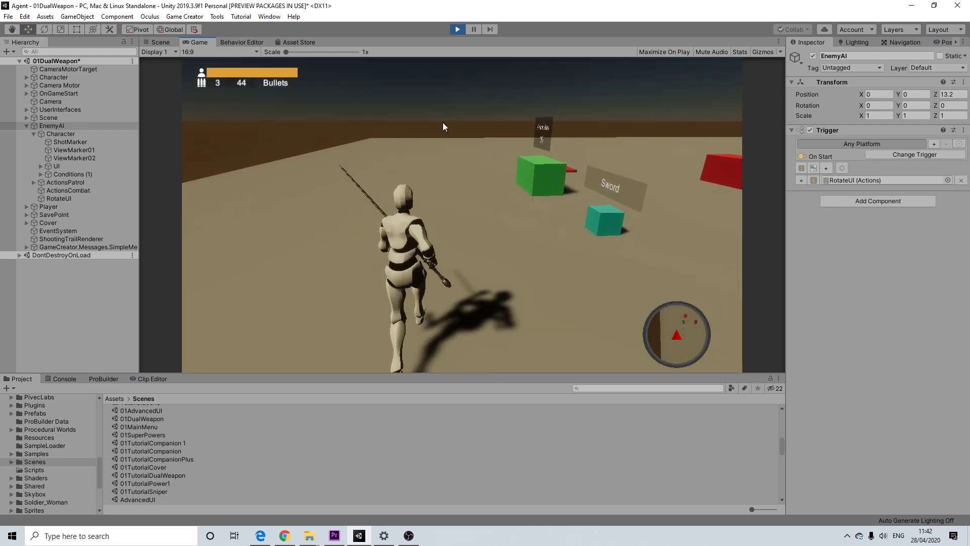
key(w)
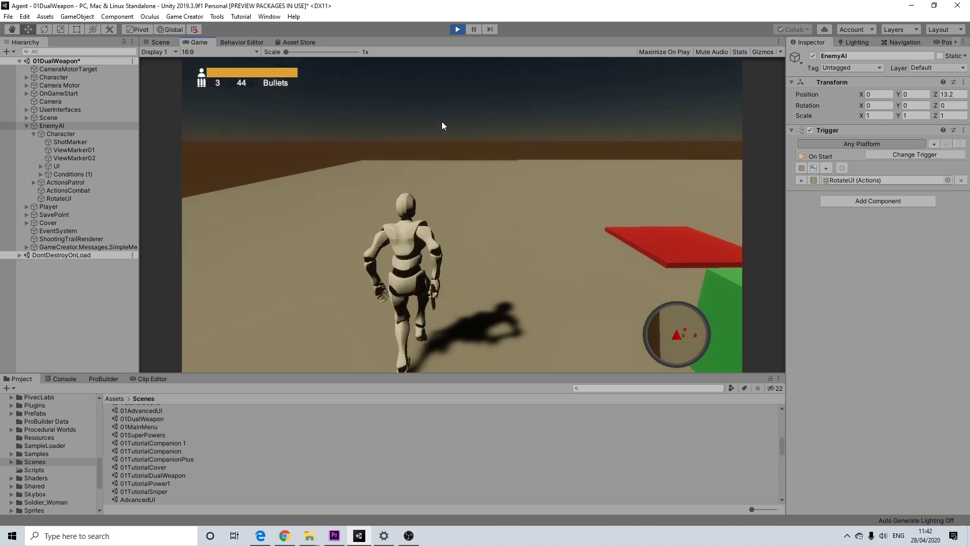
key(w)
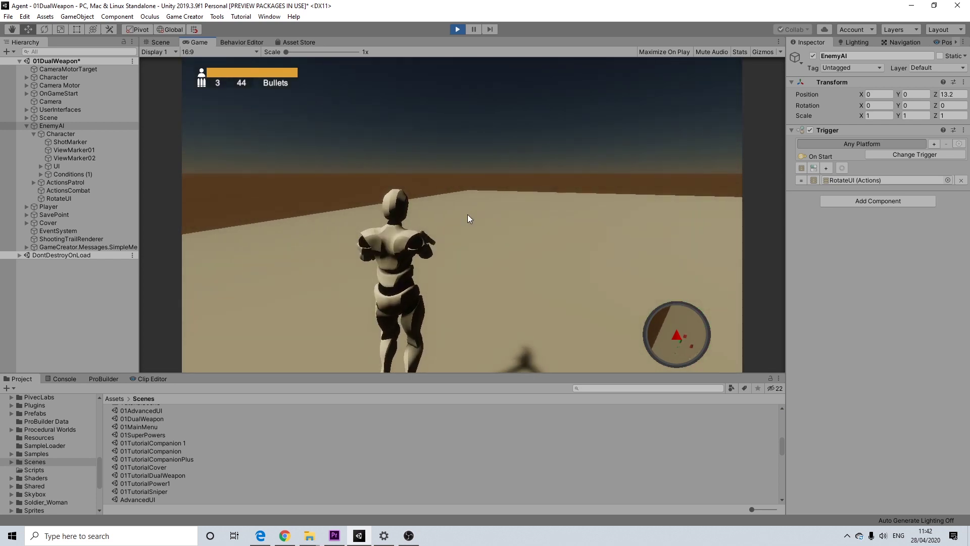
key(r)
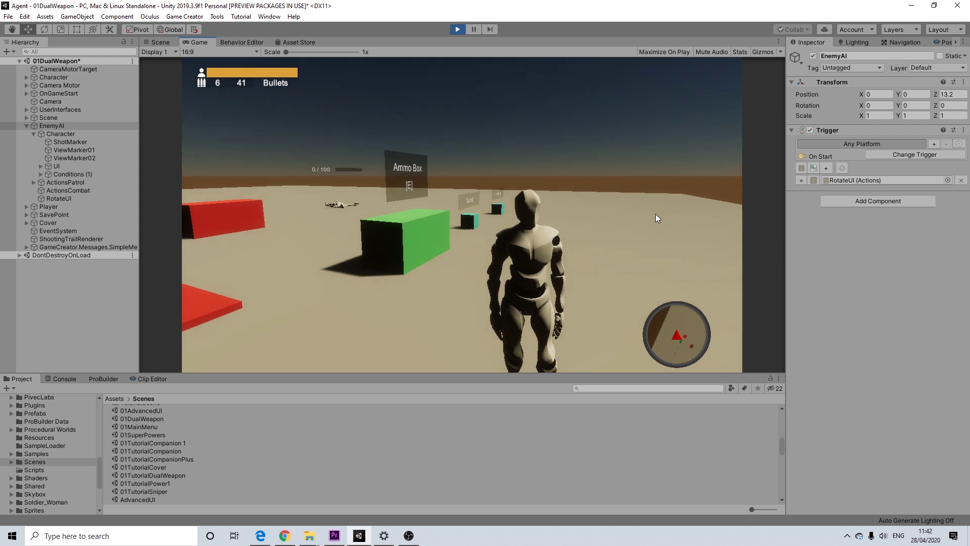
key(d)
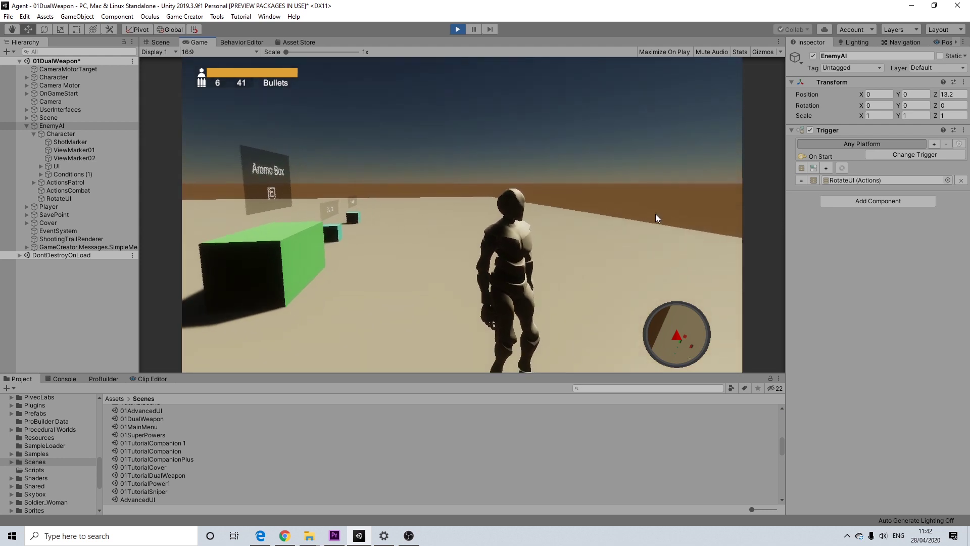
key(a)
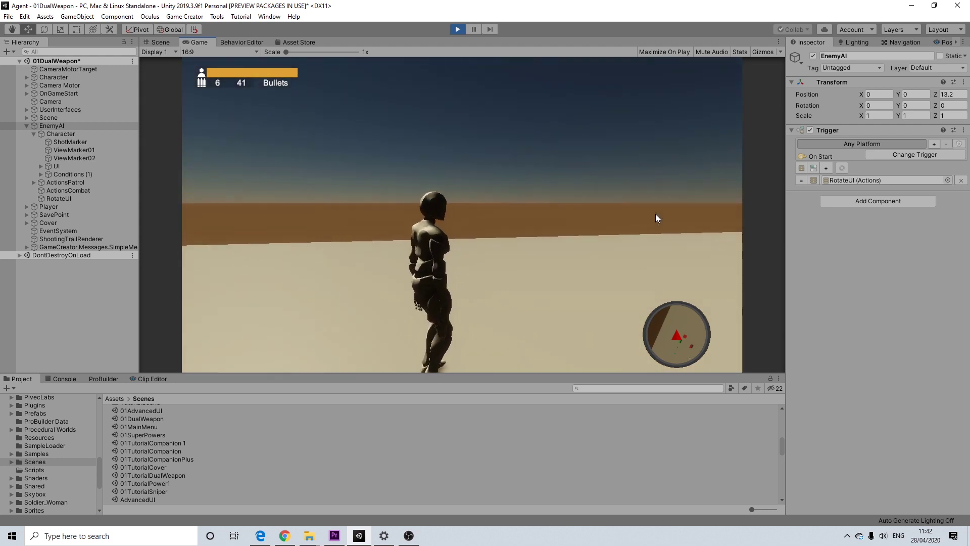